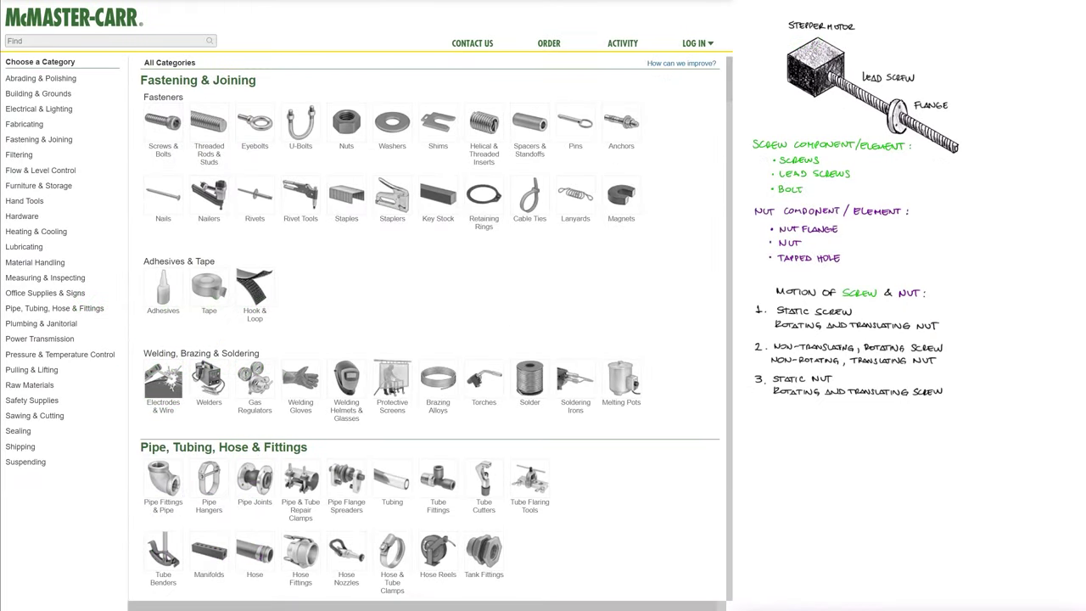
Step: Search for "lead screw" and select the 18" long 3/8"-8 carbon steel screw with 2 thread starts among the Fast-Travel Precision Acme products
click(102, 41)
text(lead screw)
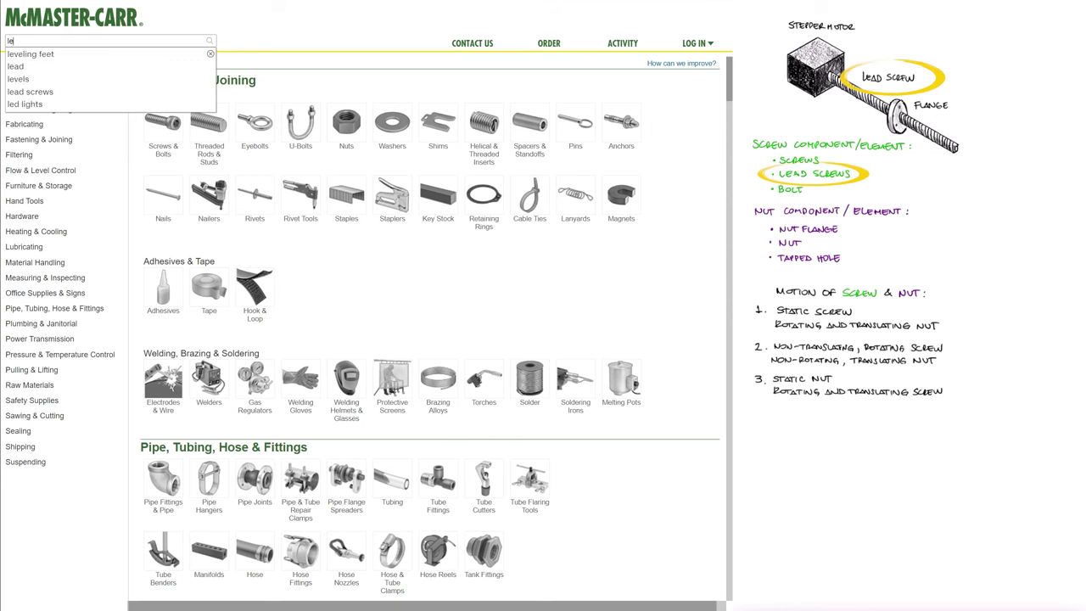
key(Return)
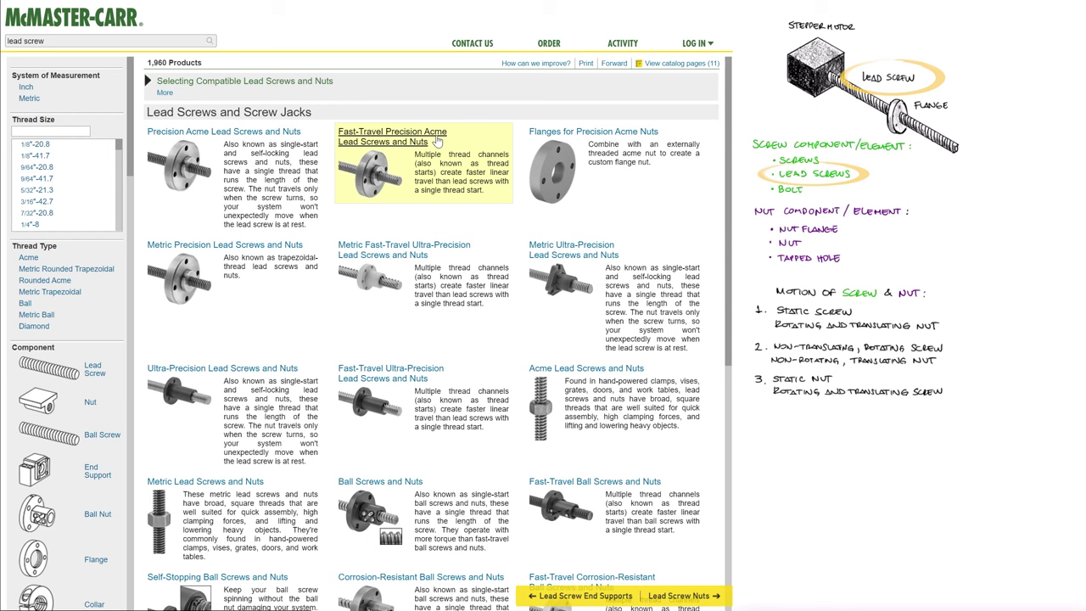
click(438, 142)
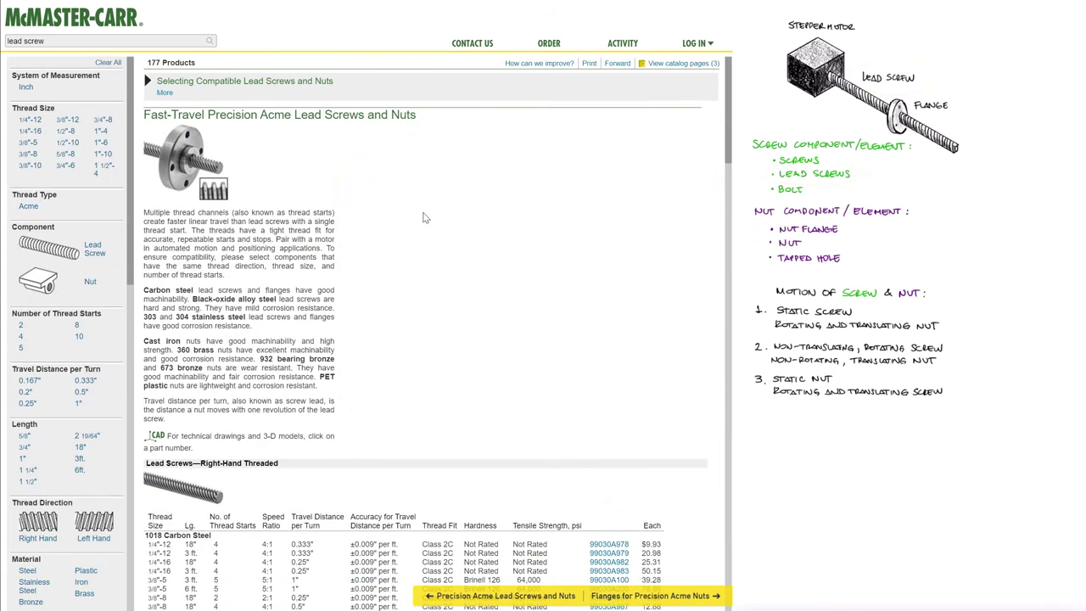
scroll(424, 219, down, 3)
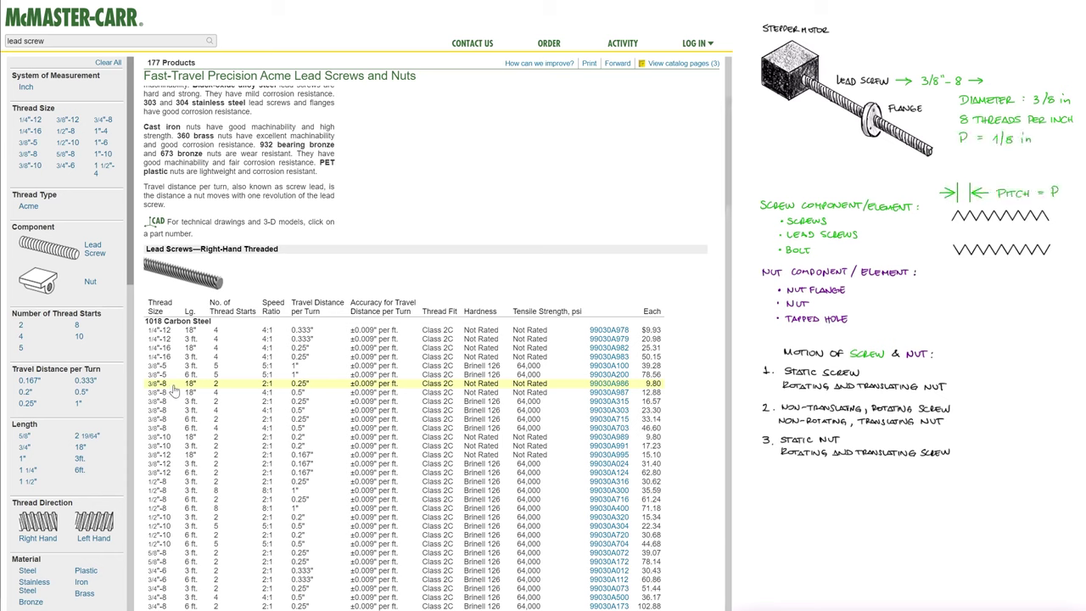
click(173, 386)
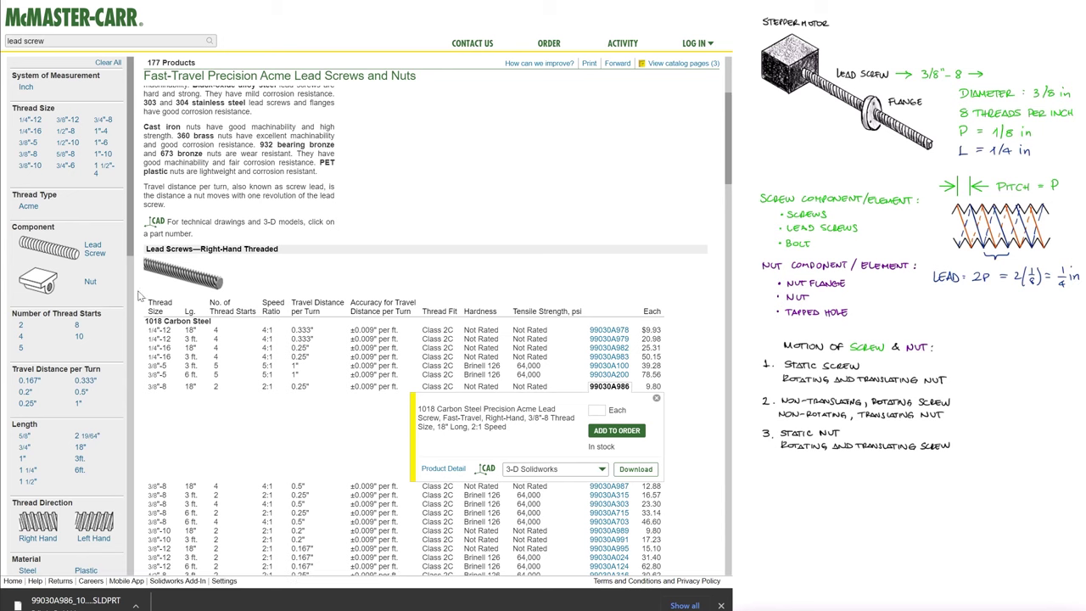
Step: Filter the components to nuts and download the 3-D Solidworks model of the cast iron 3/8"-8 round nut with 2 thread starts
click(89, 281)
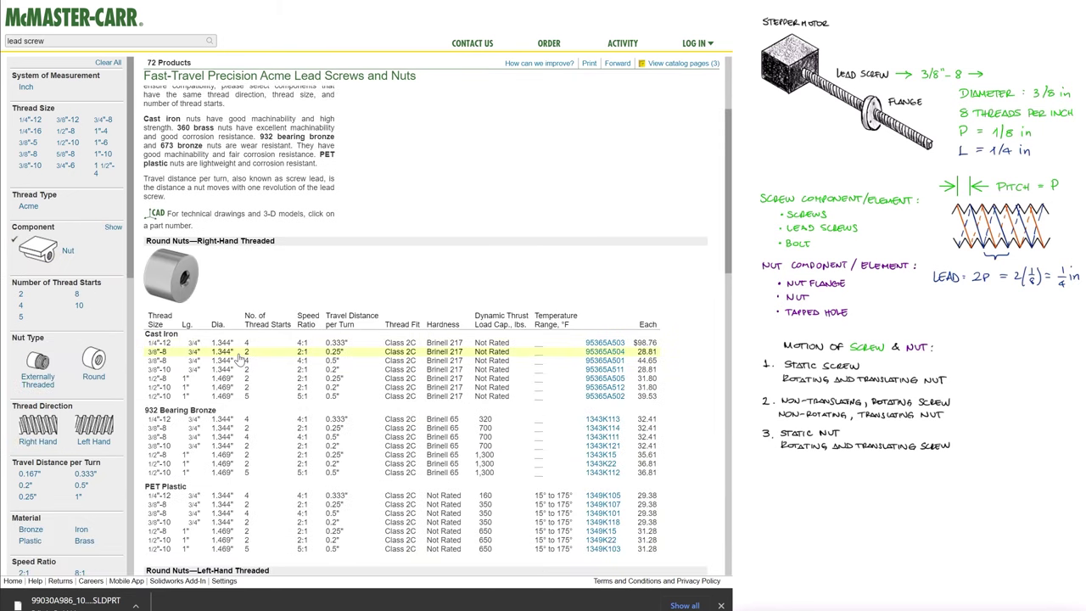
click(252, 357)
click(630, 437)
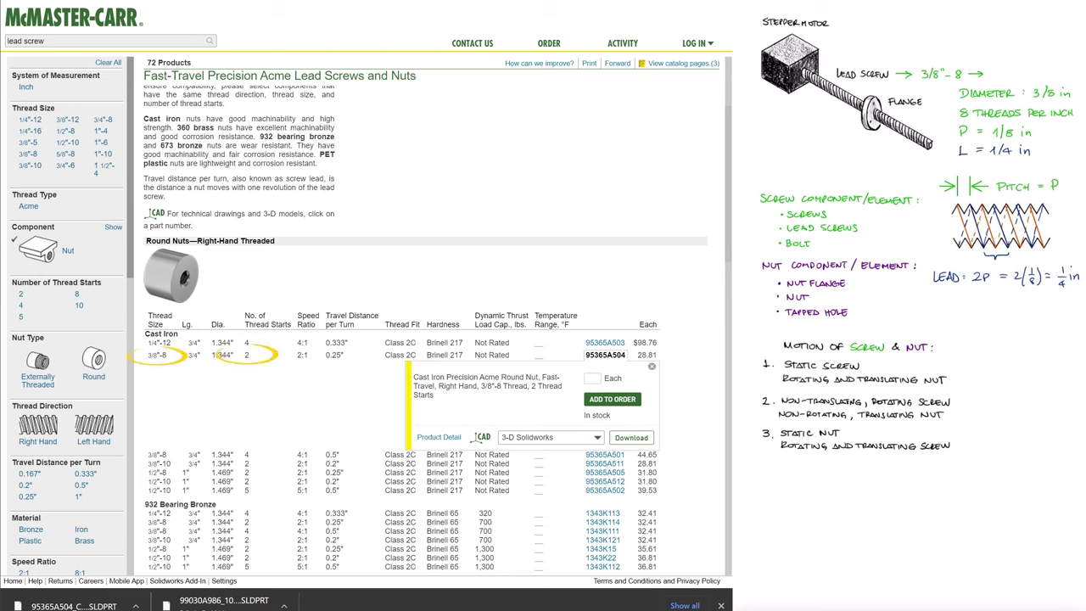
Step: Search for "stepper motor" and download the 3-D Solidworks model of the NEMA 8 motor 6627T33
click(60, 40)
text(stepper motor)
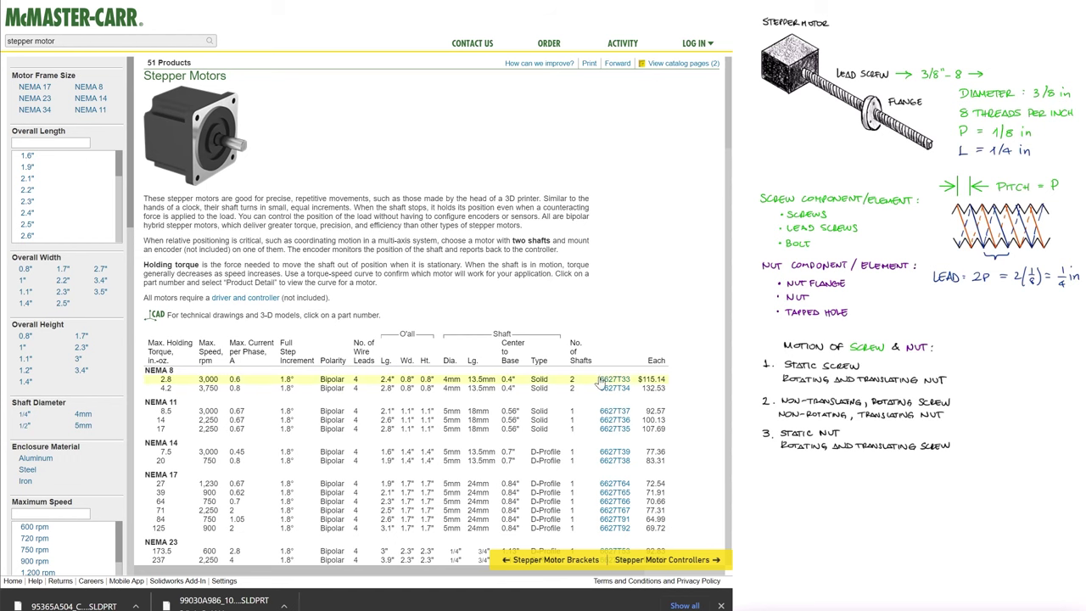
click(615, 379)
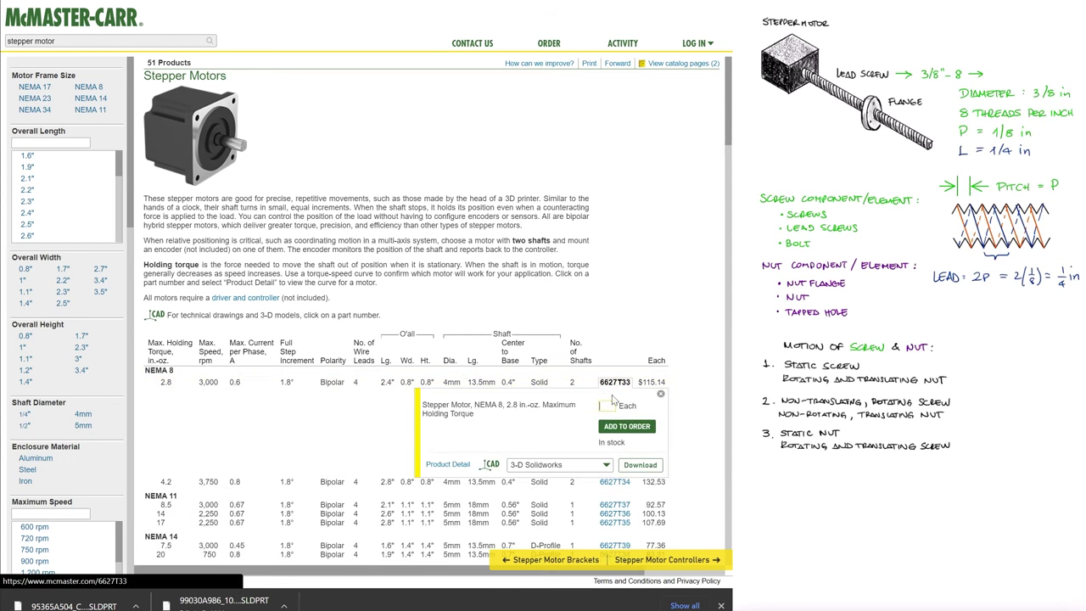
click(629, 470)
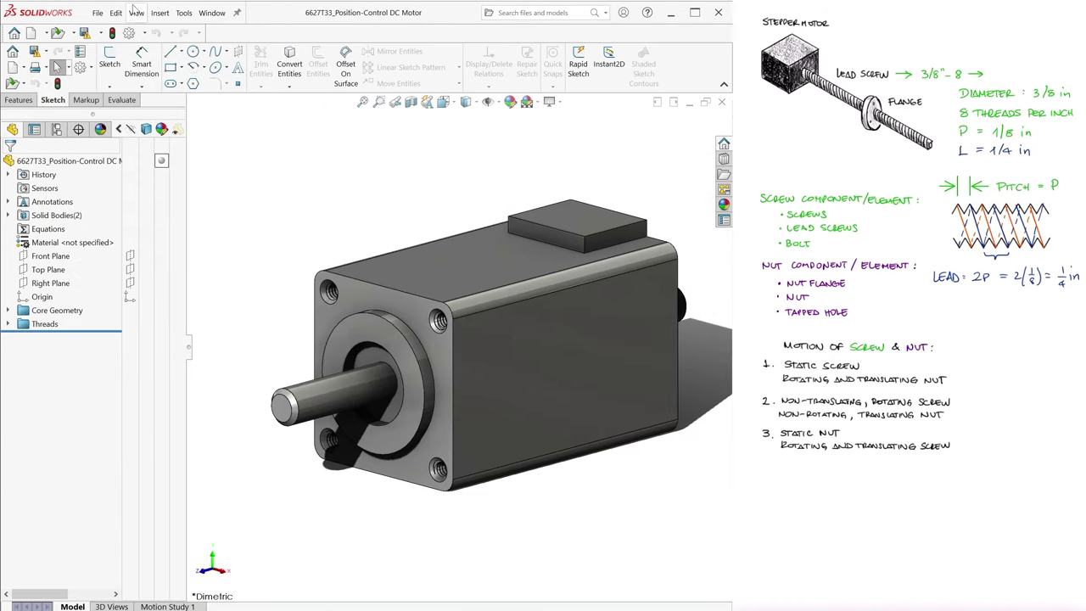
Step: In SOLIDWORKS, create a new assembly and insert the stepper motor, the round nut and the lead screw
click(98, 12)
click(182, 131)
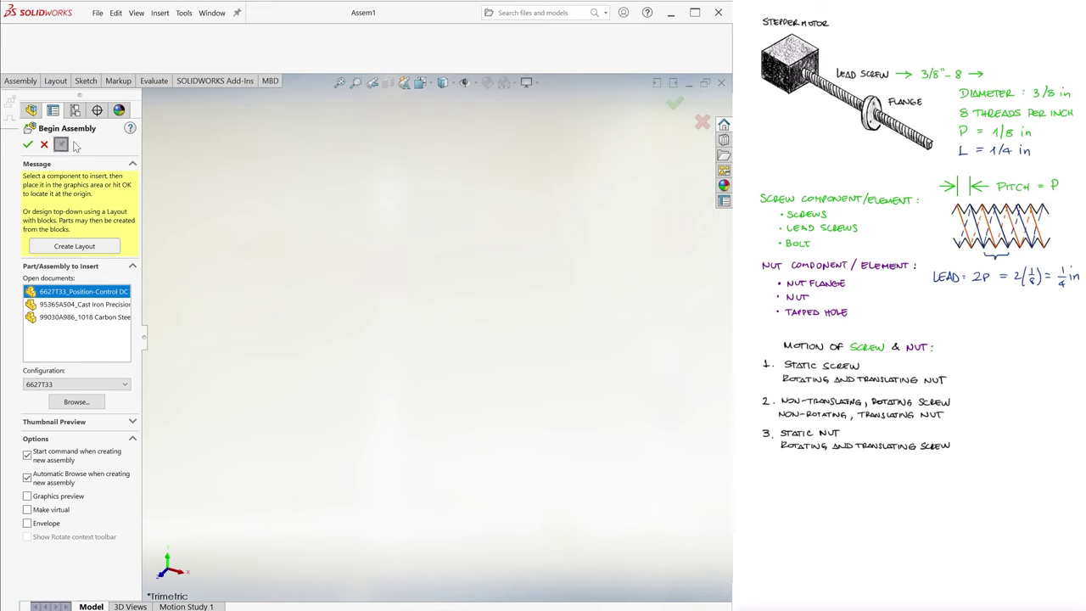
click(415, 355)
click(95, 305)
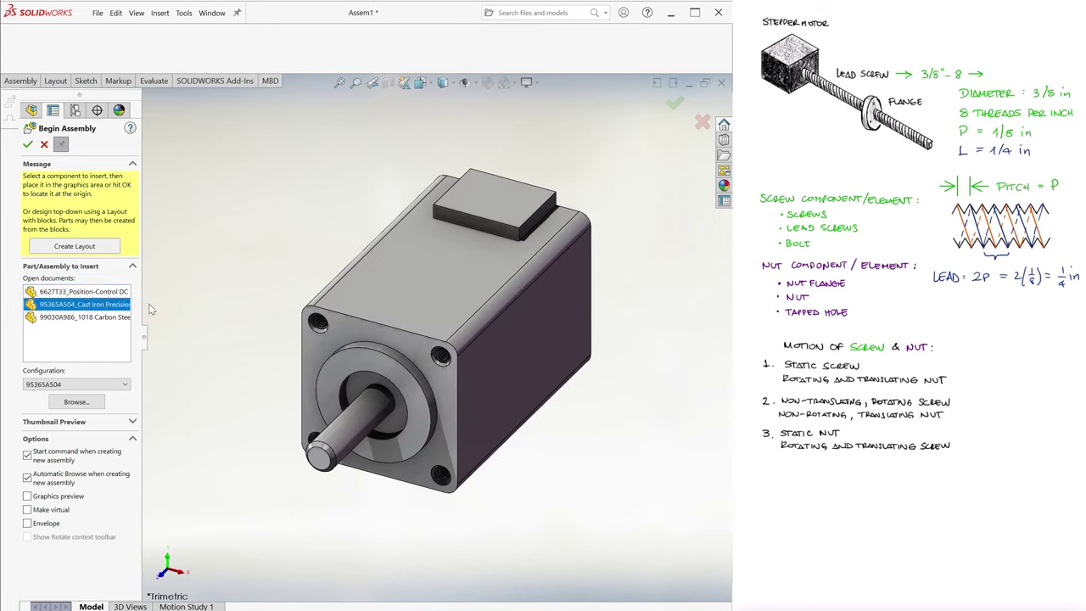
click(583, 446)
click(81, 319)
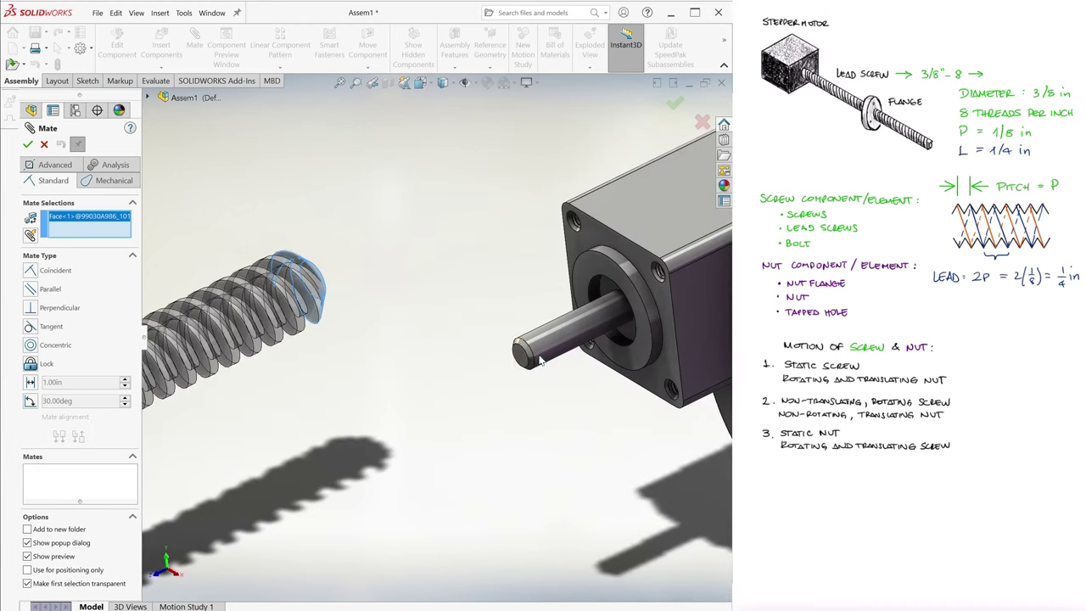
Step: Mate the end of the lead screw concentric with the motor shaft
click(539, 360)
click(533, 370)
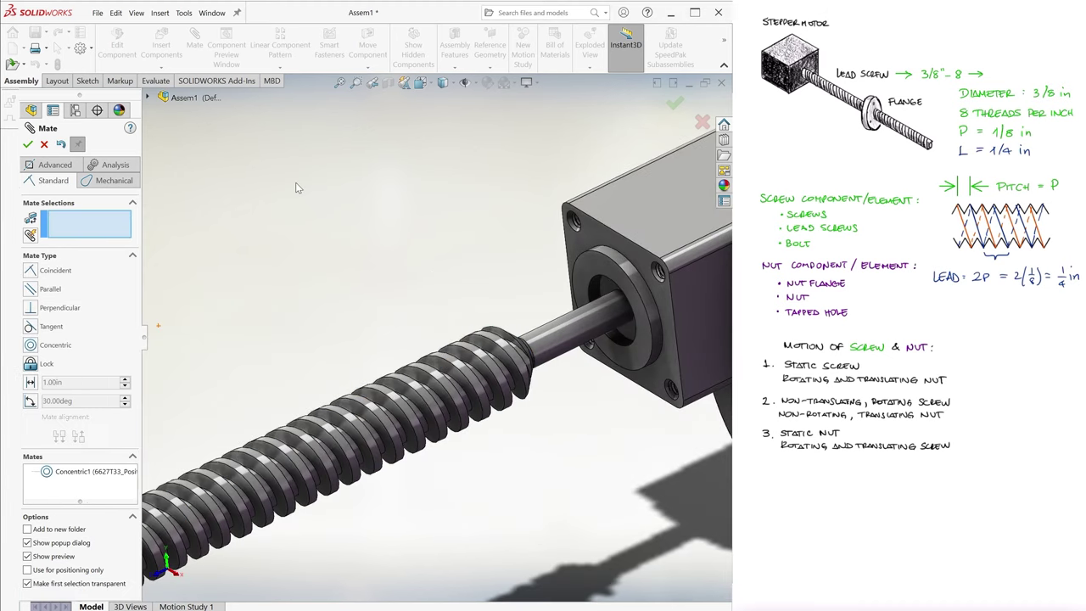
Step: Add a concentric mate between the nut's bore and the motor's shaft axis
key(ctrl+7)
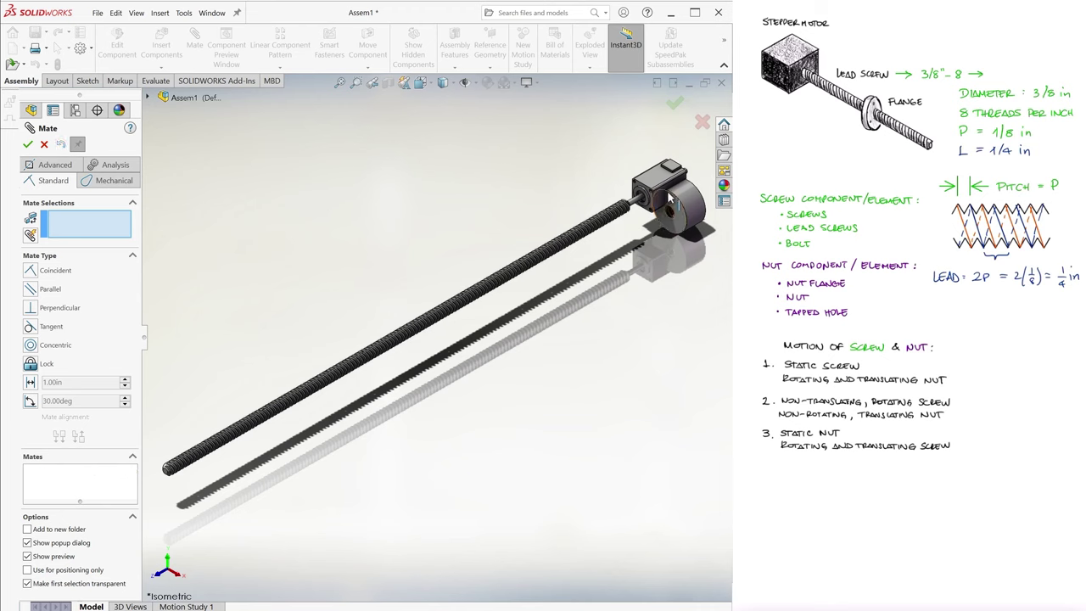
scroll(692, 195, down, 5)
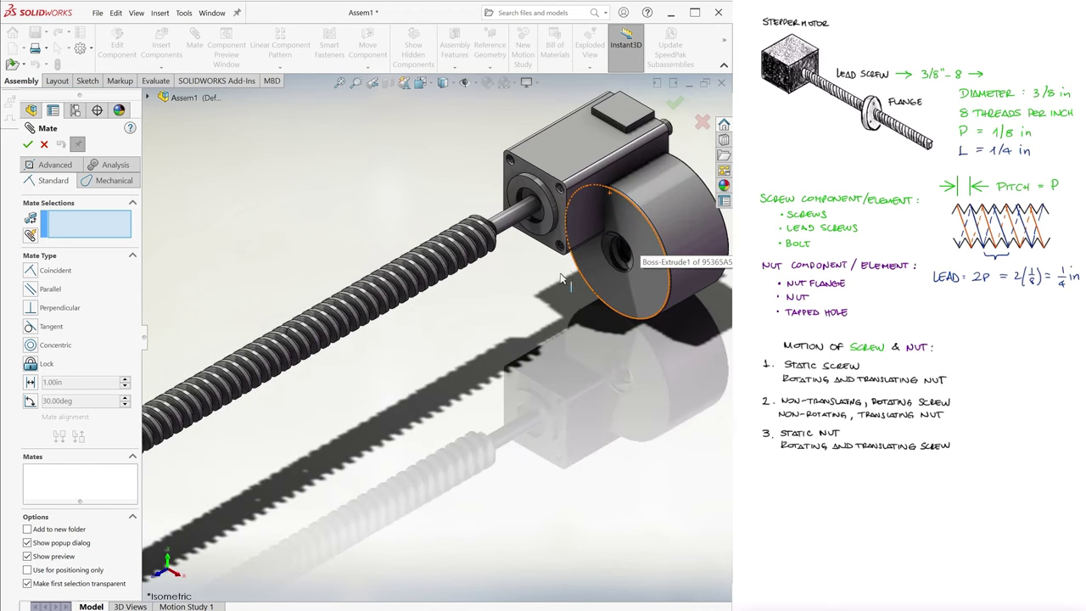
click(608, 265)
click(527, 221)
right_click(529, 220)
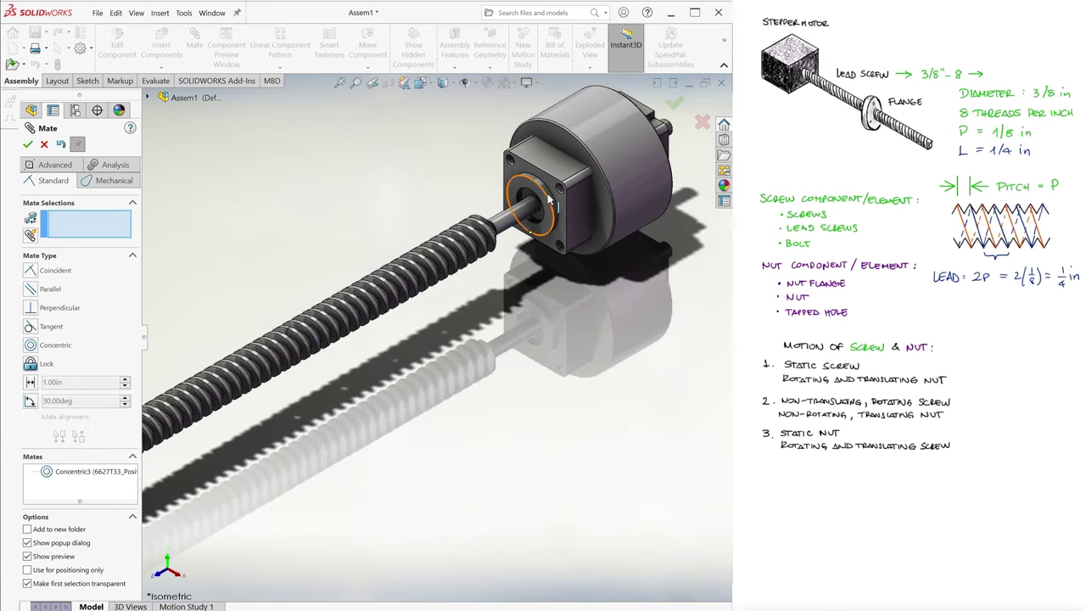
Step: Slide the nut along the lead screw from the motor to the screw's free end
drag(645, 196, 430, 274)
scroll(353, 365, up, 5)
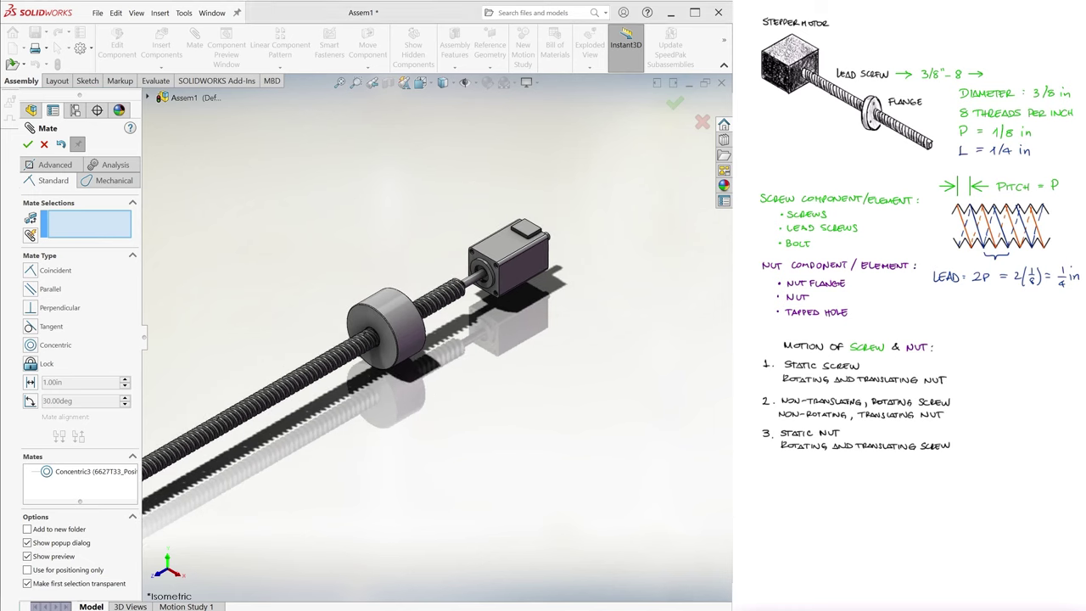
scroll(410, 369, up, 6)
scroll(208, 434, down, 4)
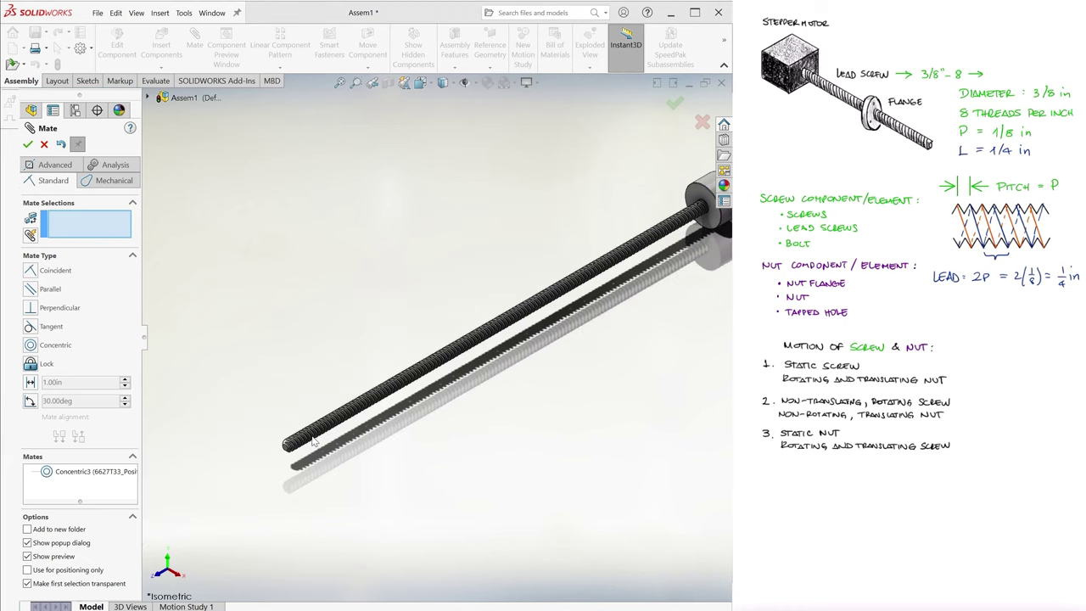
drag(690, 194, 274, 406)
scroll(293, 403, down, 6)
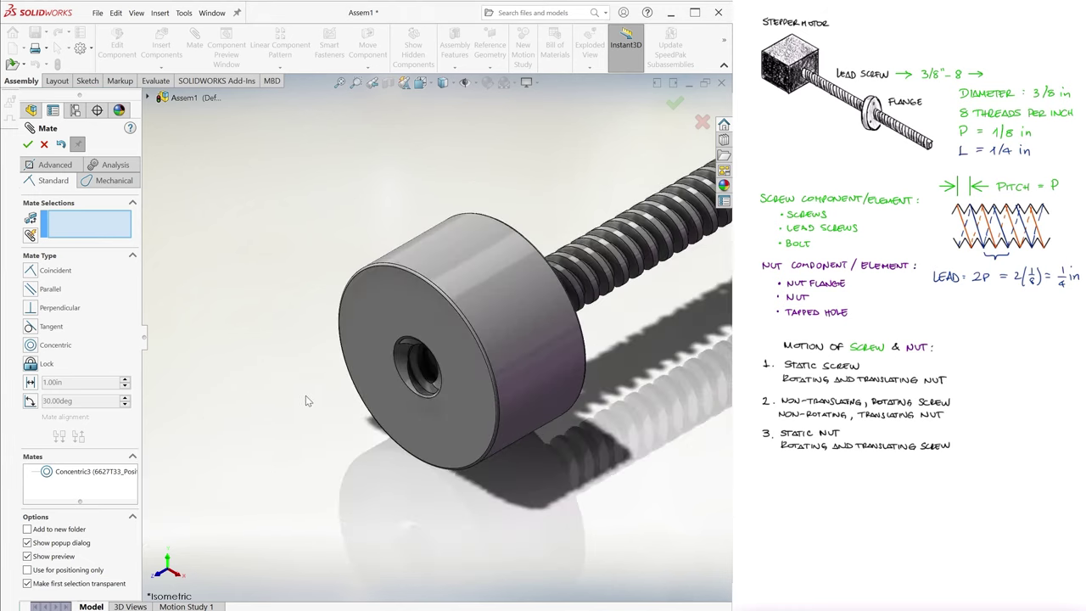
Step: Adjust the nut's position at the lead screw's free end so its internal thread can be compared with the screw's thread
scroll(594, 255, up, 5)
middle_drag(630, 264, 526, 344)
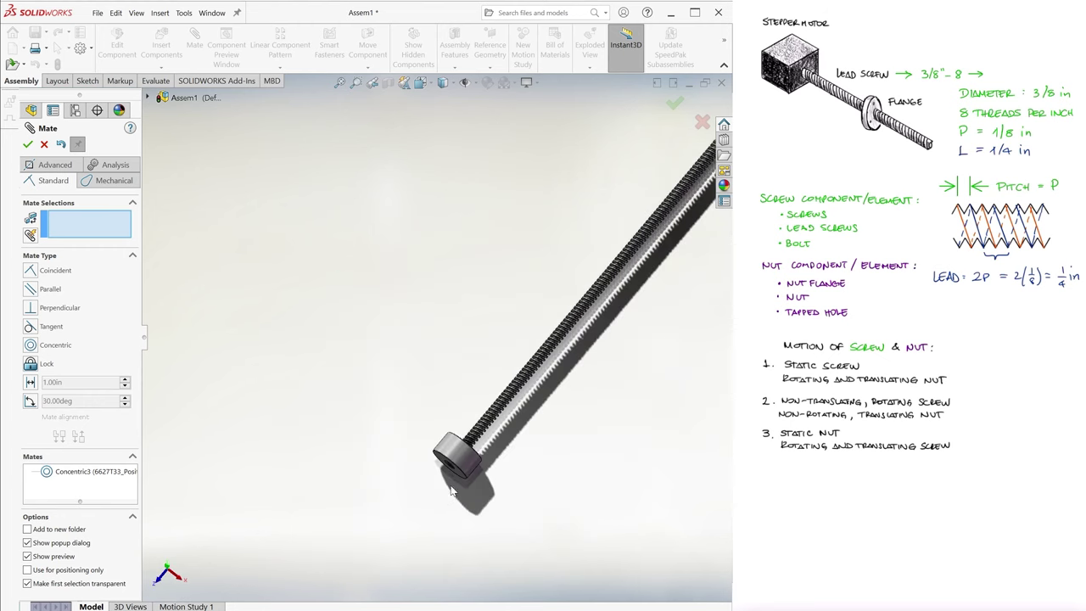
scroll(463, 403, down, 6)
middle_drag(437, 411, 441, 400)
drag(439, 399, 397, 449)
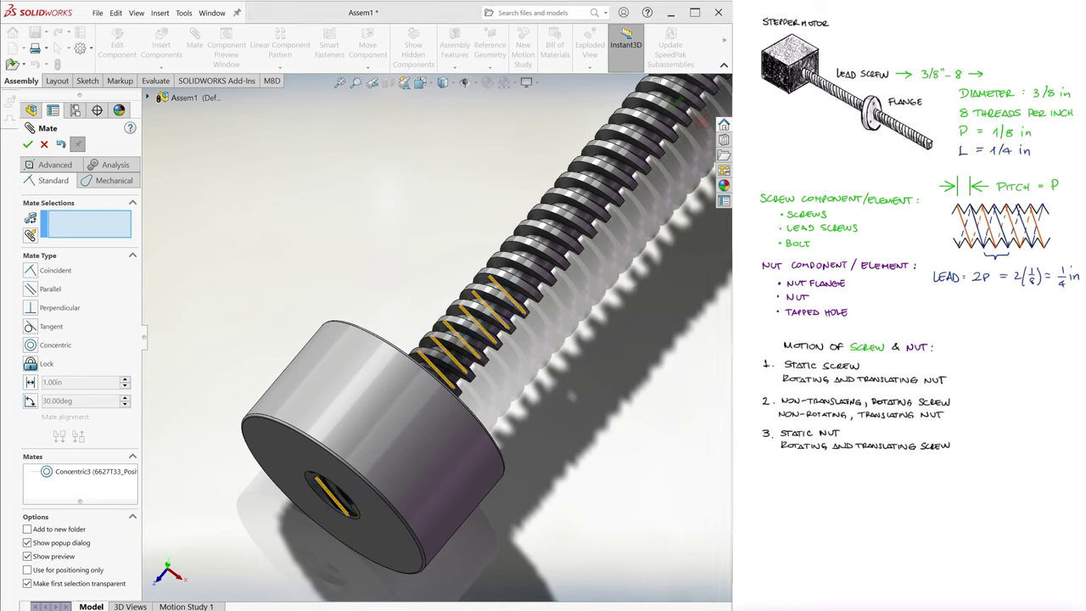
Step: Color the lead screw green at component level
middle_drag(576, 402, 601, 340)
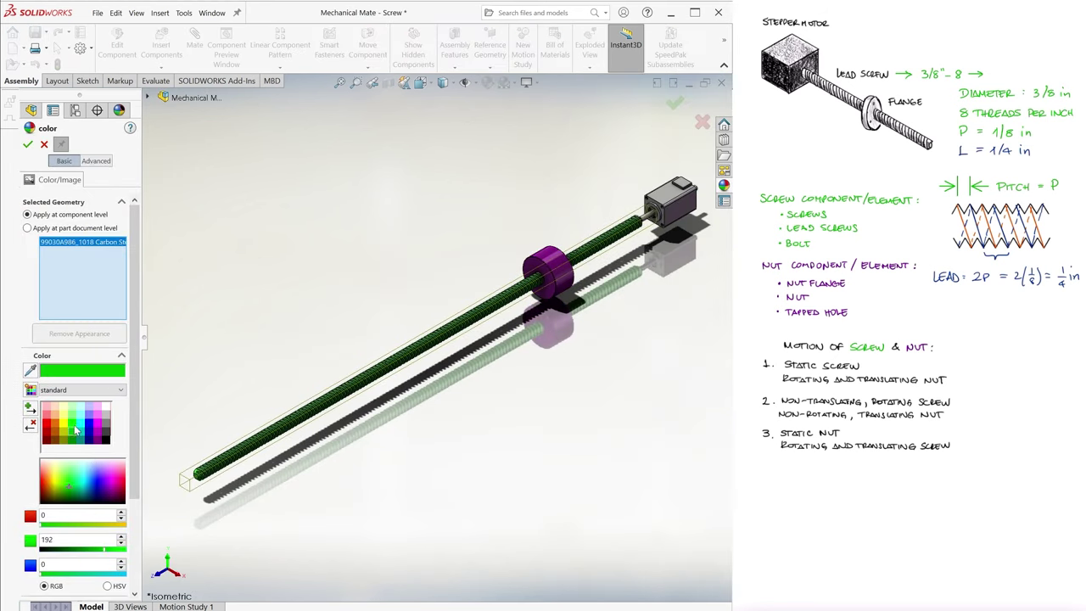
click(674, 103)
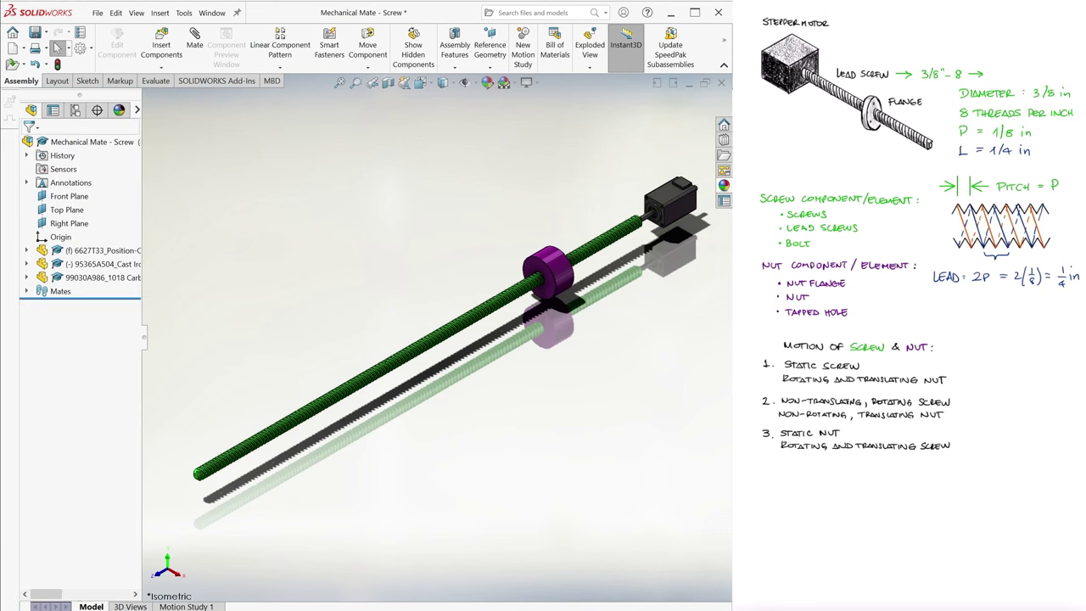
Step: Start a mechanical Screw mate between the nut's outer cylindrical face and the face at the lead screw's free end
scroll(662, 258, down, 5)
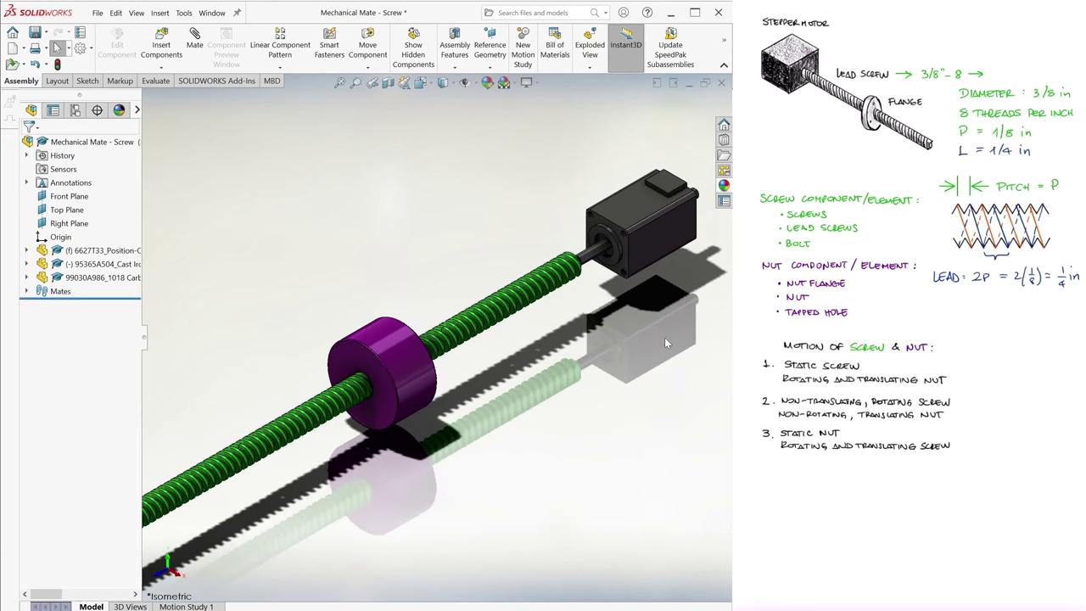
click(194, 38)
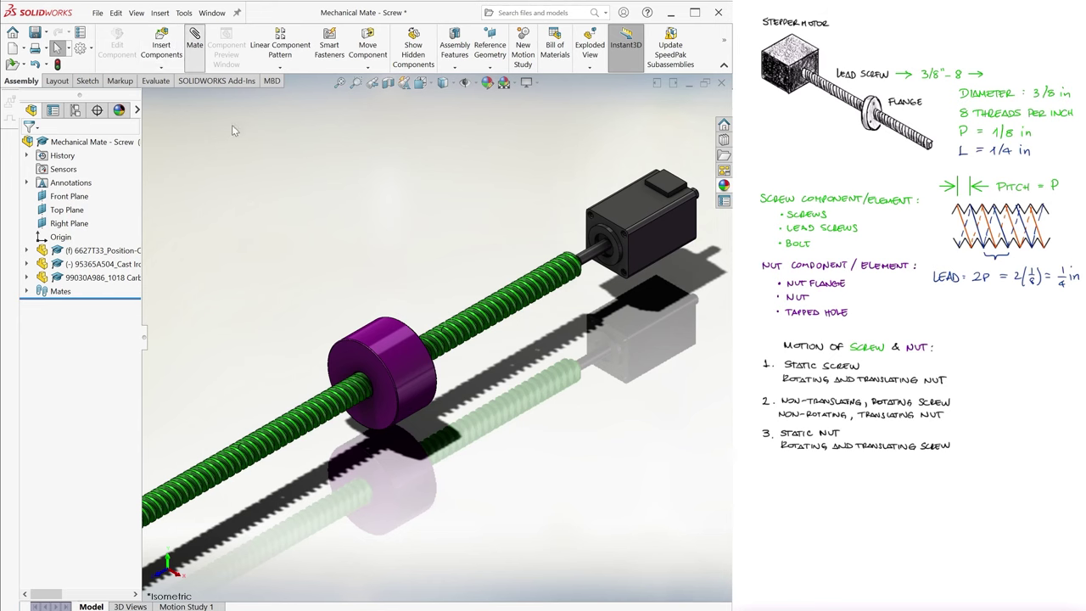
click(115, 182)
click(30, 359)
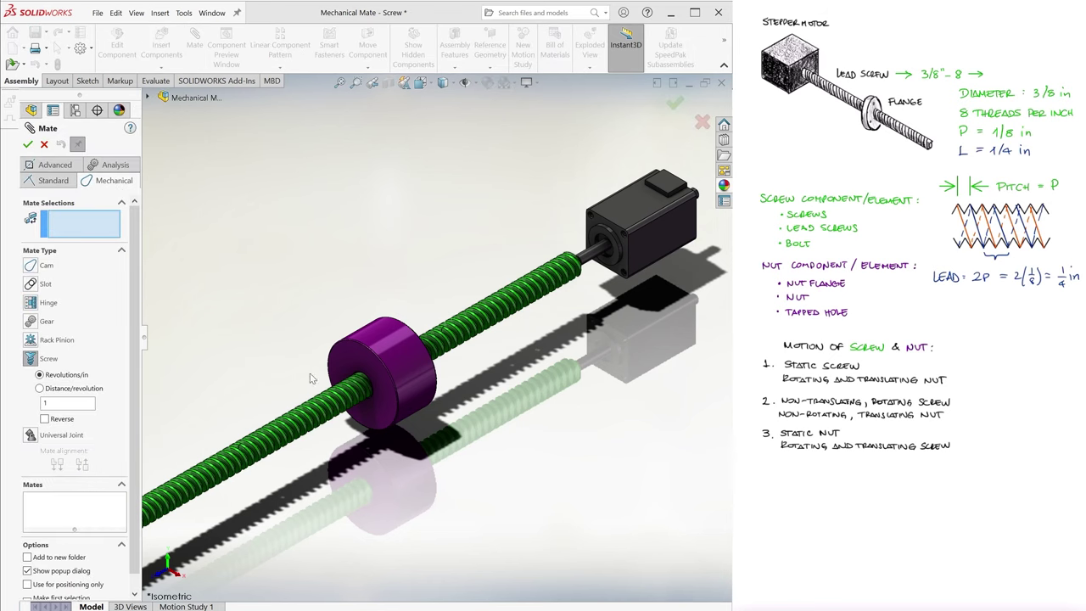
click(408, 356)
scroll(433, 340, up, 5)
scroll(265, 428, down, 8)
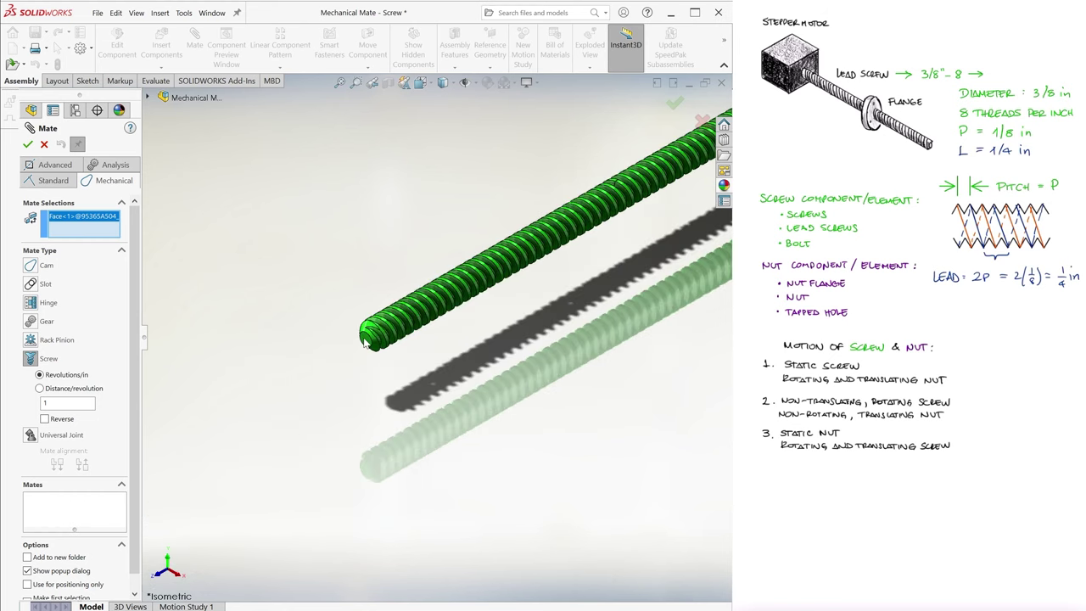
click(393, 340)
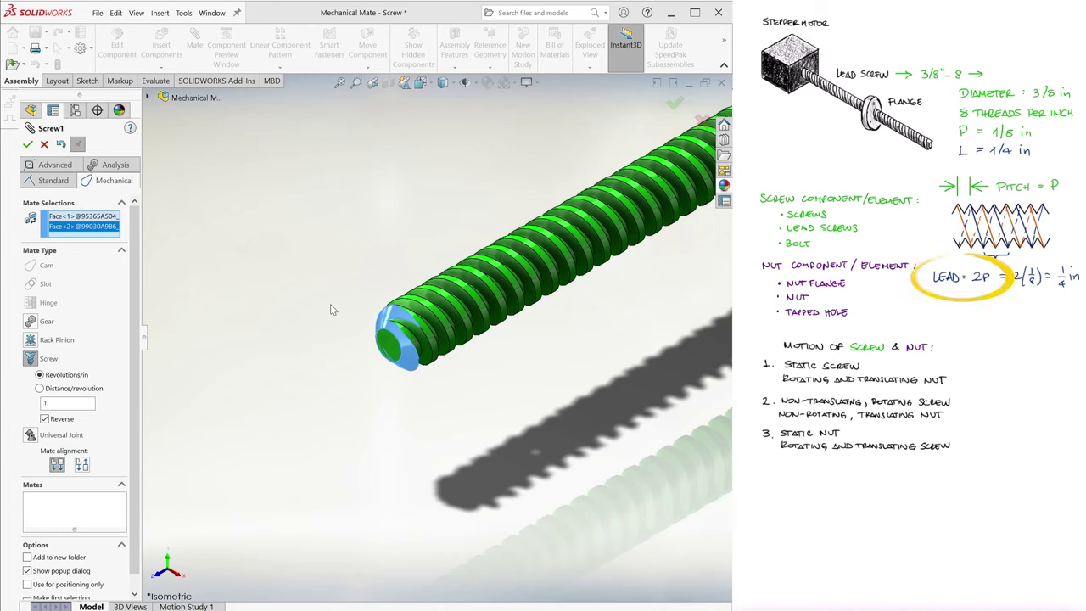
Step: Define the screw mate by distance per revolution as 2*1/8 in, turn off Reverse, and accept the mate
click(70, 387)
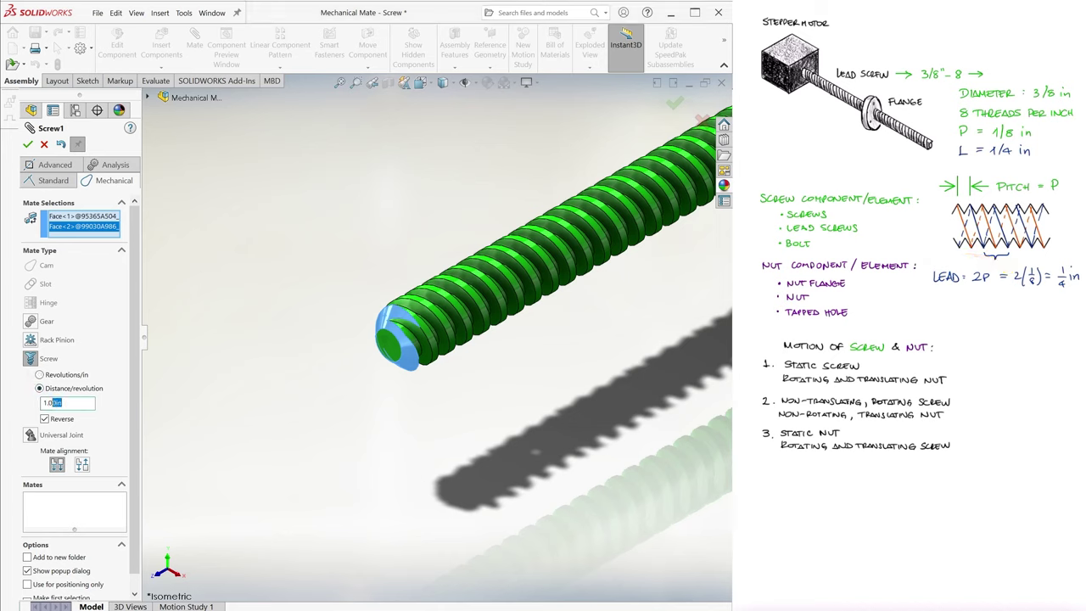
text(2*1/8)
key(Return)
scroll(379, 374, up, 10)
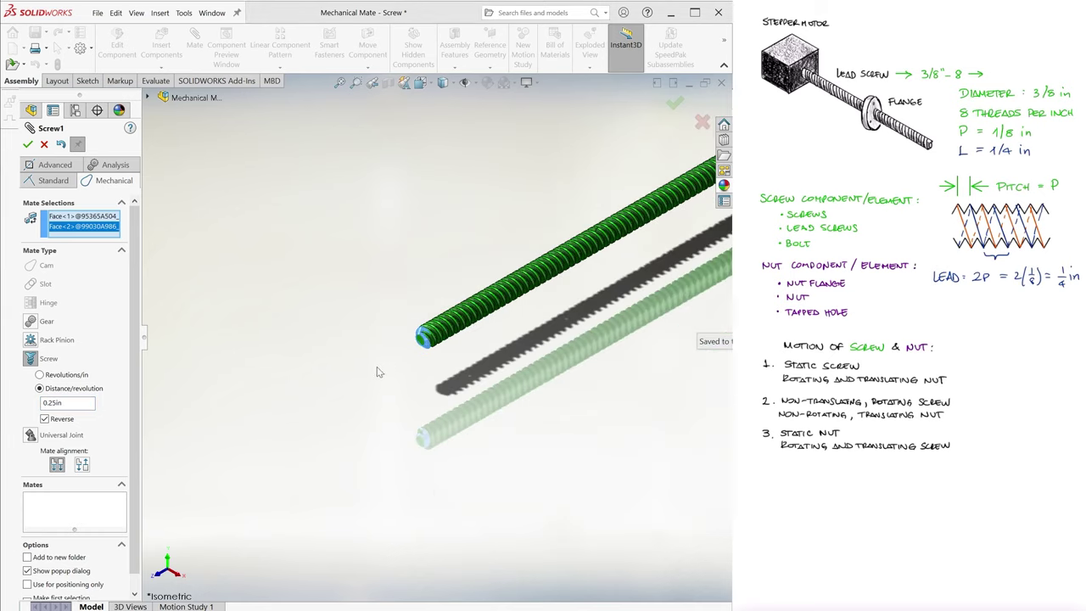
scroll(571, 276, down, 3)
click(45, 420)
click(676, 104)
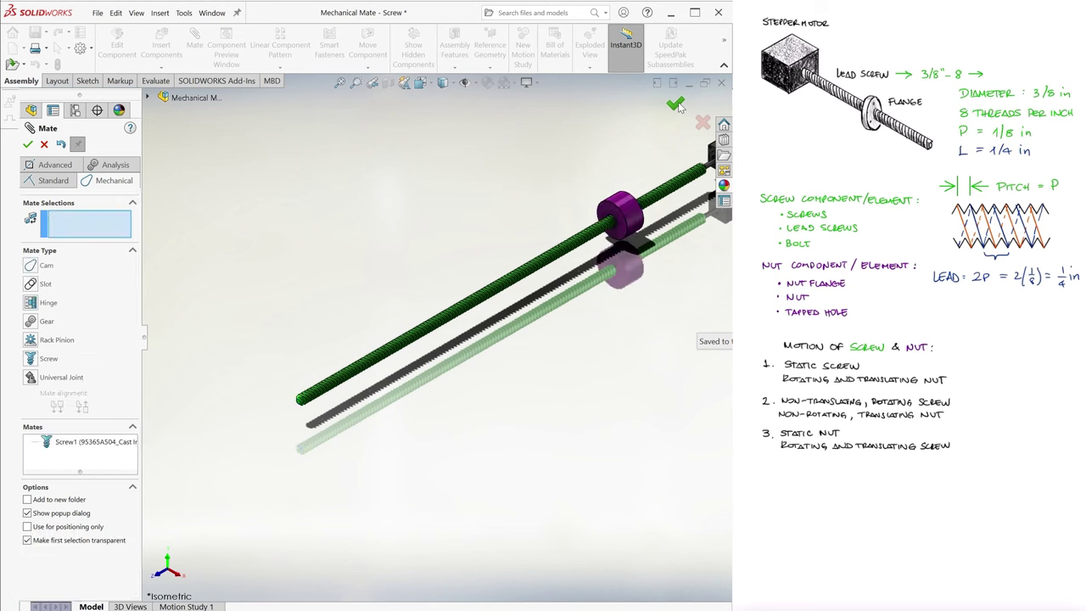
Step: Suppress the screw mate, slide the nut near the lead screw's free end, and unsuppress the mate
click(675, 103)
click(26, 291)
right_click(83, 341)
click(104, 317)
drag(614, 216, 331, 363)
right_click(103, 345)
click(131, 311)
Step: Edit the concentric mate between the motor shaft and the lead screw to free the screw's rotation, and rotate the screw to drive the nut
scroll(276, 406, down, 2)
scroll(290, 406, down, 5)
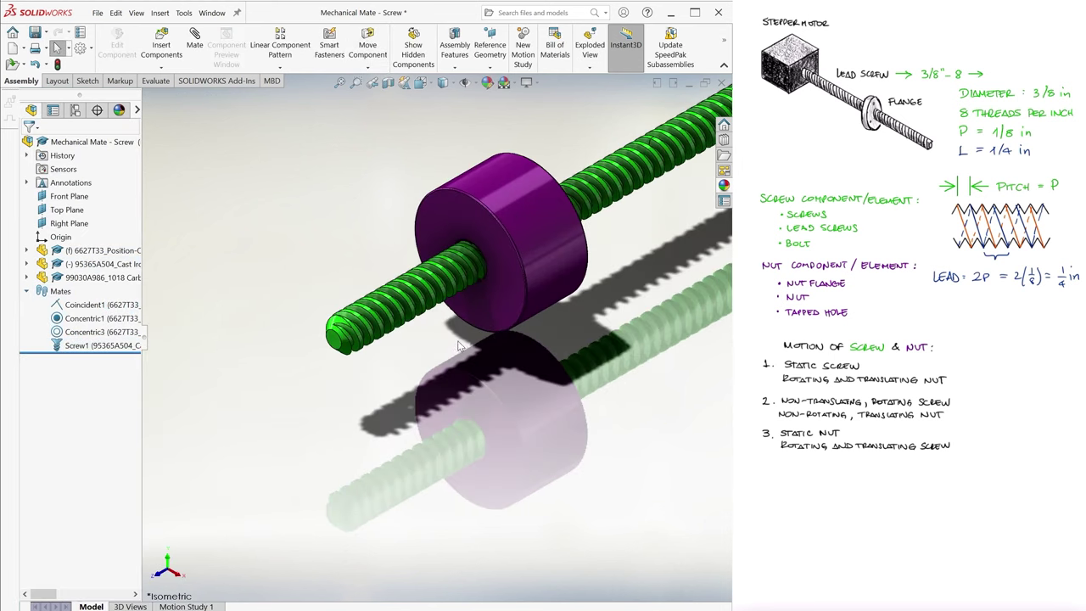
right_click(103, 319)
click(112, 287)
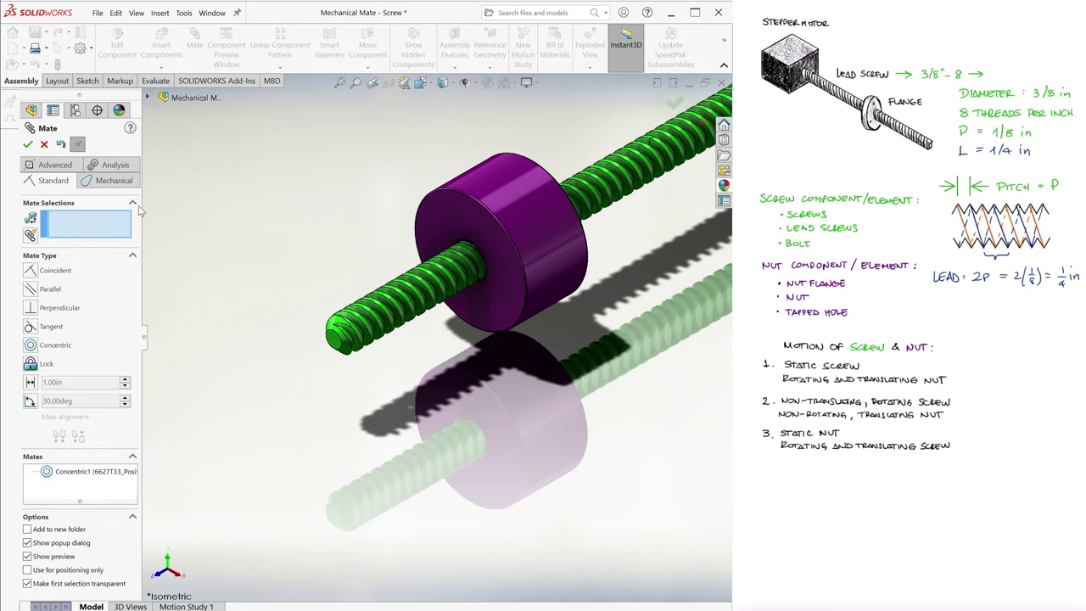
click(27, 144)
drag(344, 349, 343, 390)
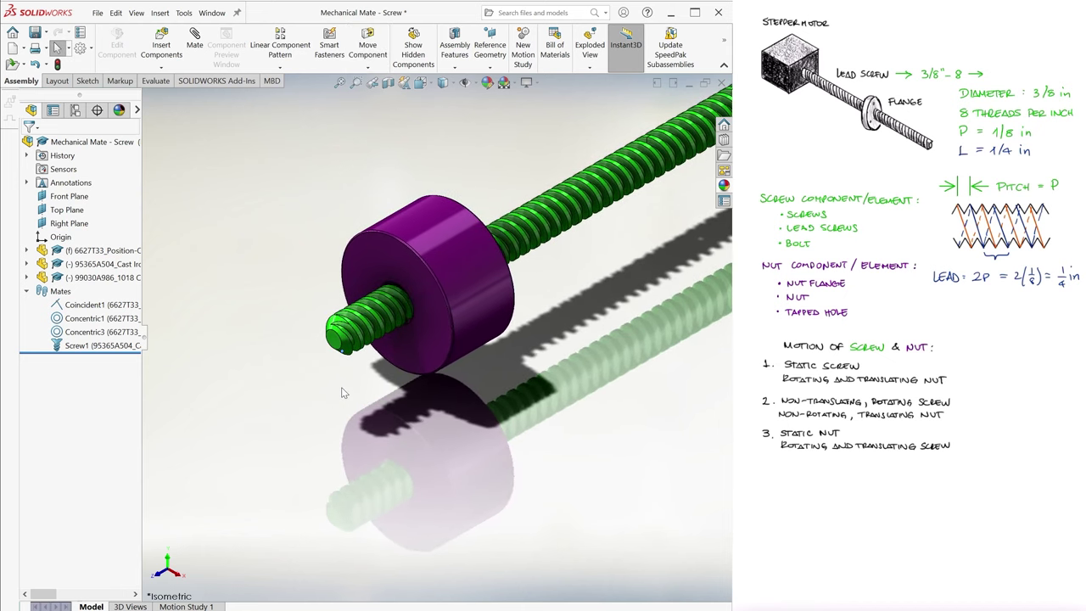
Step: Turn on Reverse in the screw mate and rotate the lead screw to drive the nut along it
right_click(95, 346)
click(103, 313)
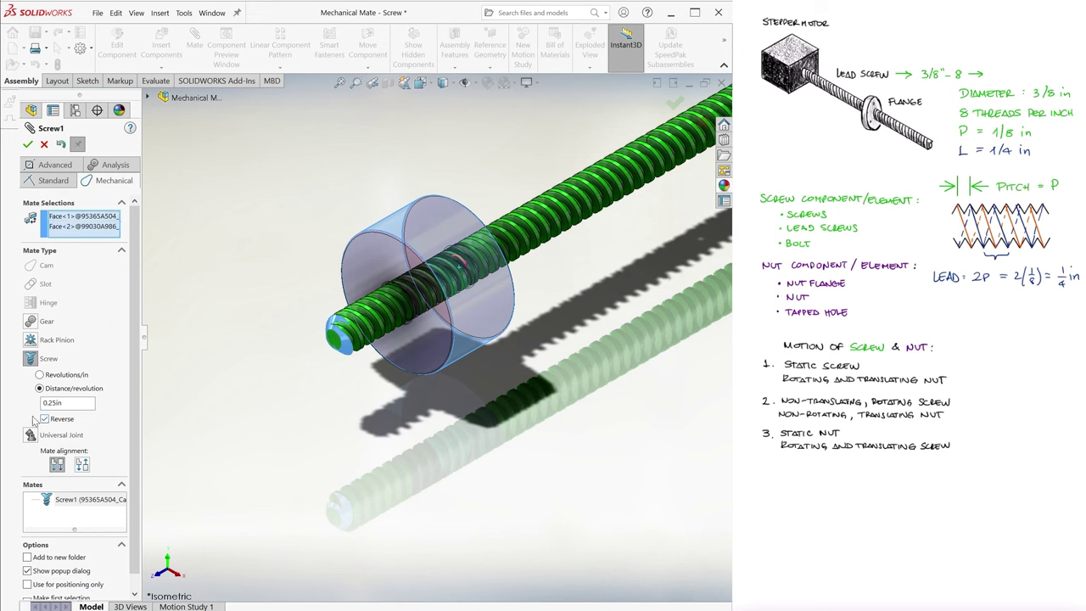
click(28, 144)
key(Escape)
drag(341, 334, 360, 418)
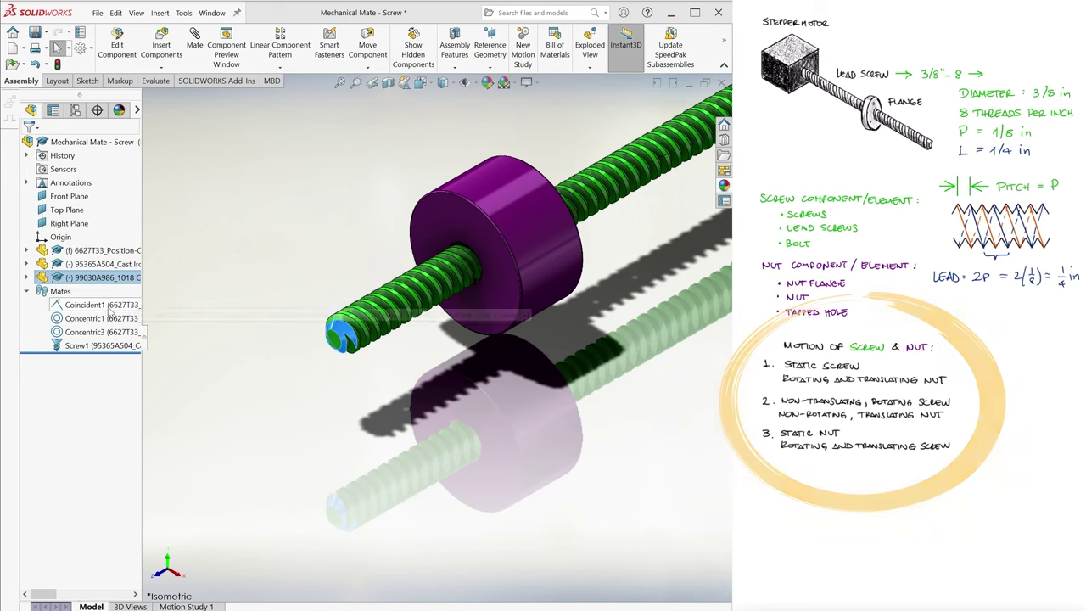
Step: Lock rotation in the concentric mate between the motor shaft and the lead screw, and rotate the nut along the static screw
right_click(93, 318)
click(109, 307)
click(27, 147)
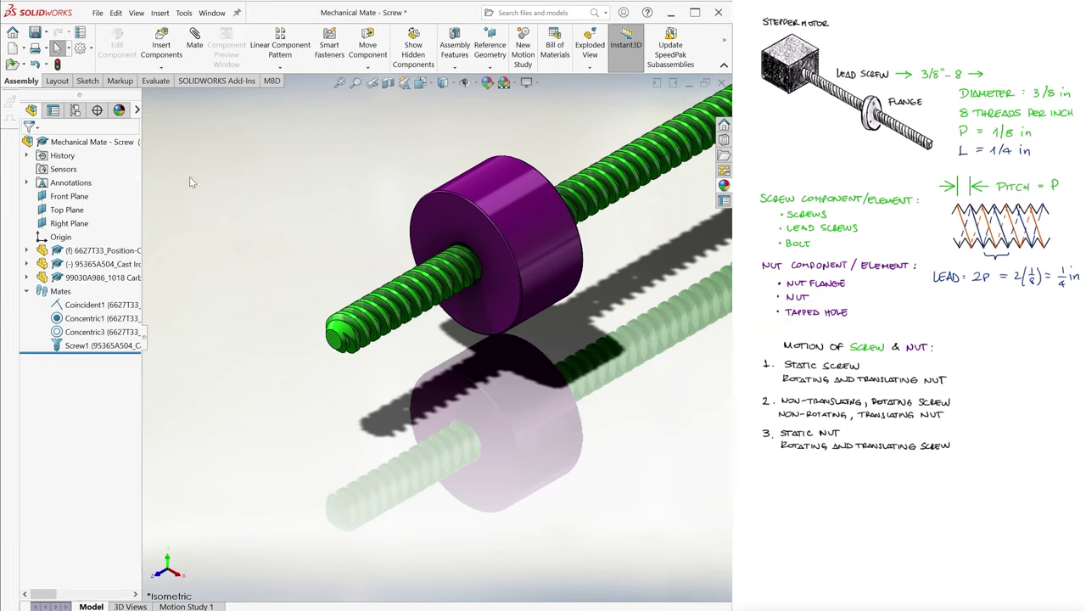
drag(430, 230, 427, 368)
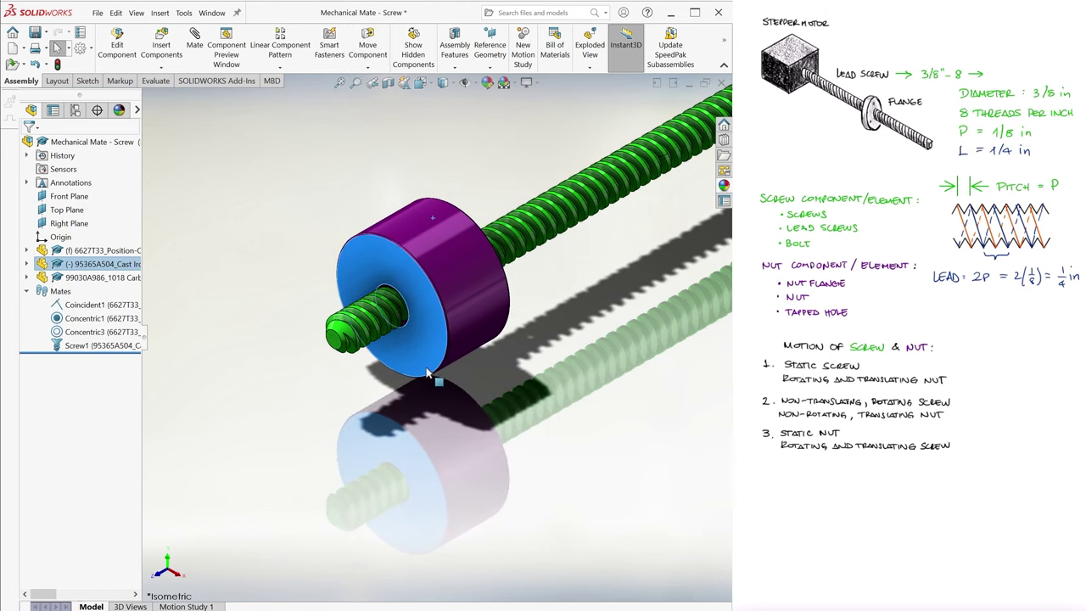
drag(428, 374, 528, 384)
Step: Unlock rotation in the concentric mate between the motor shaft and the lead screw
right_click(93, 318)
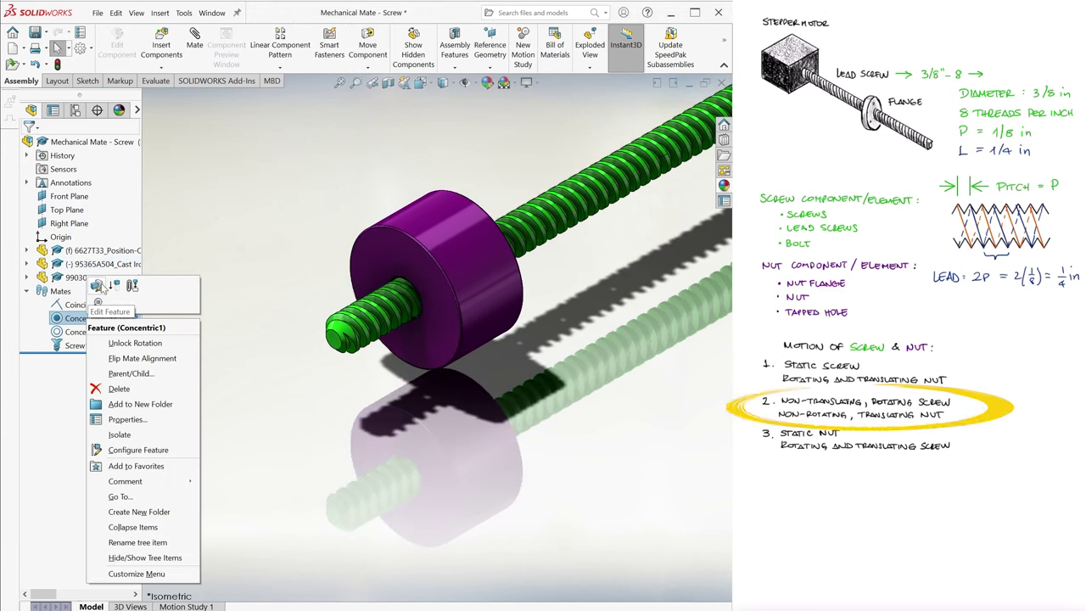
click(100, 284)
click(47, 362)
double_click(28, 145)
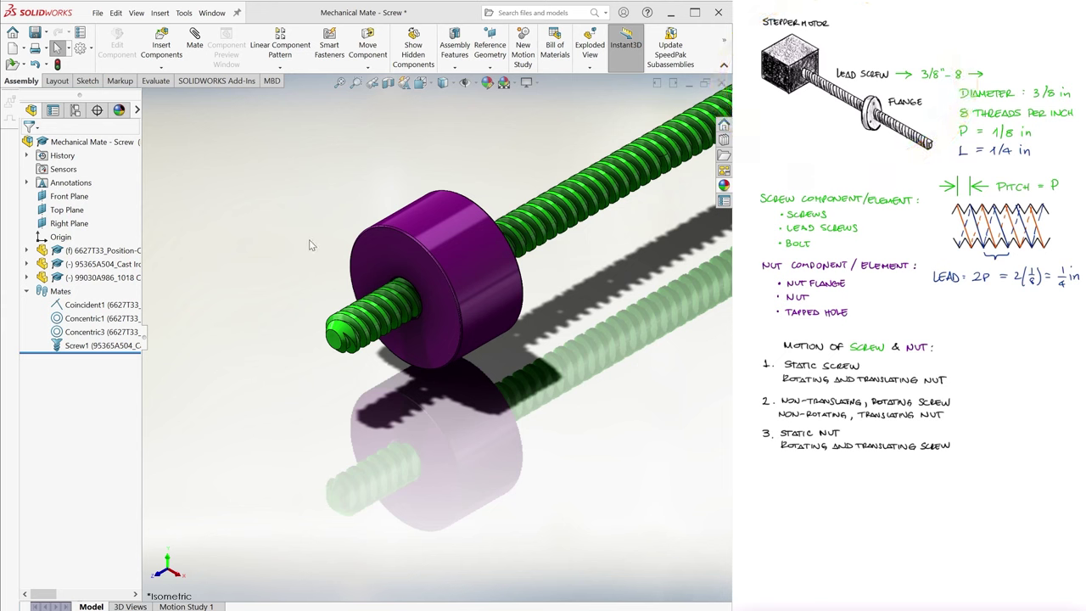
Step: Lock rotation in the concentric mate between the motor and the nut
click(93, 332)
click(86, 307)
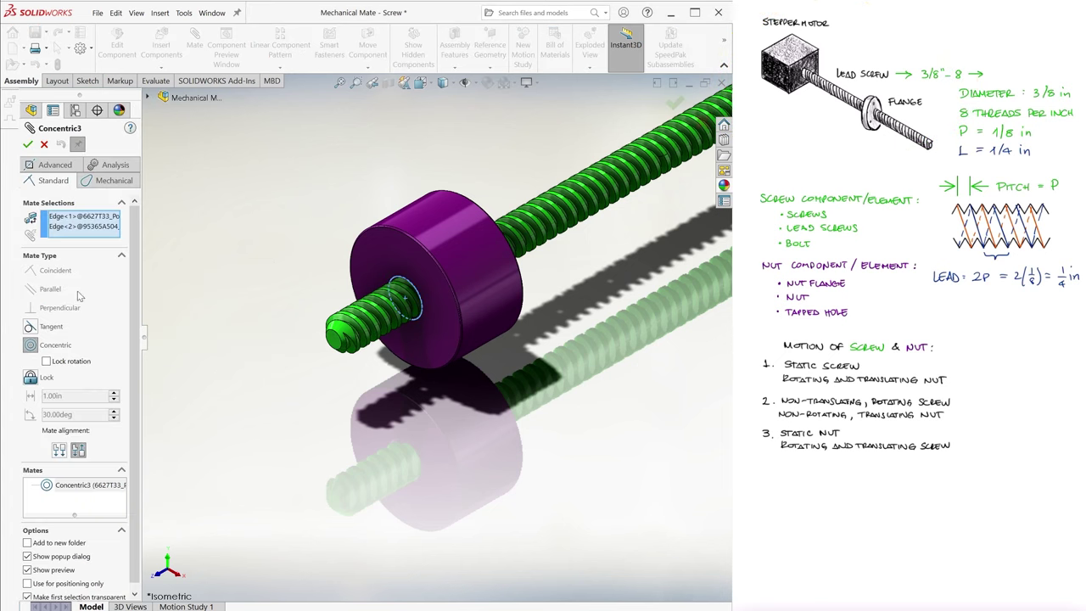
click(46, 362)
click(28, 145)
key(Return)
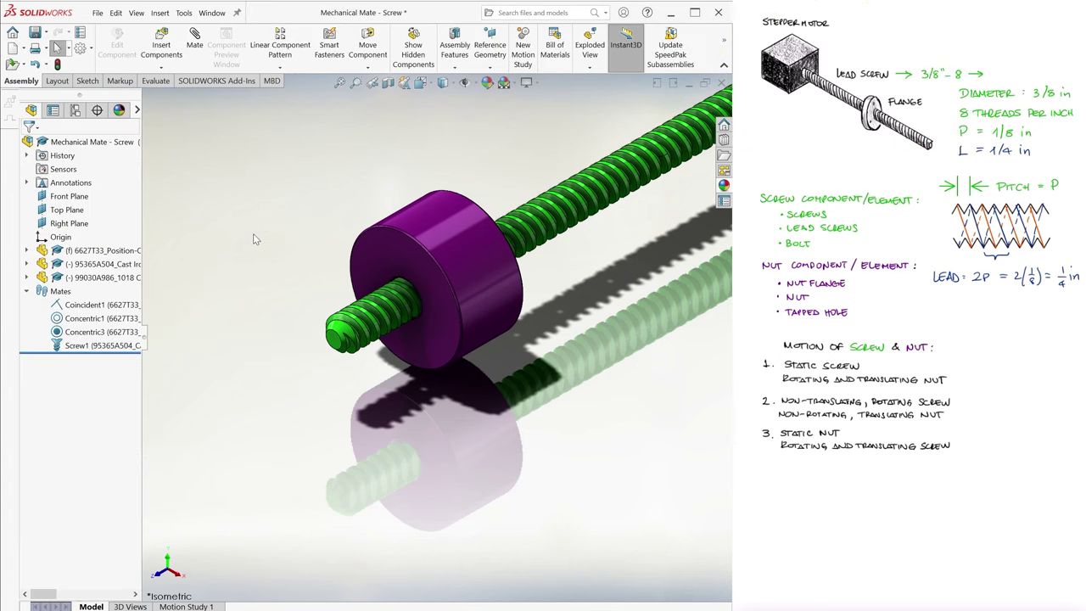
Step: Rotate the lead screw from its free end to translate the non-rotating nut along it
drag(344, 332, 407, 255)
scroll(502, 241, up, 6)
key(f)
scroll(484, 291, up, 2)
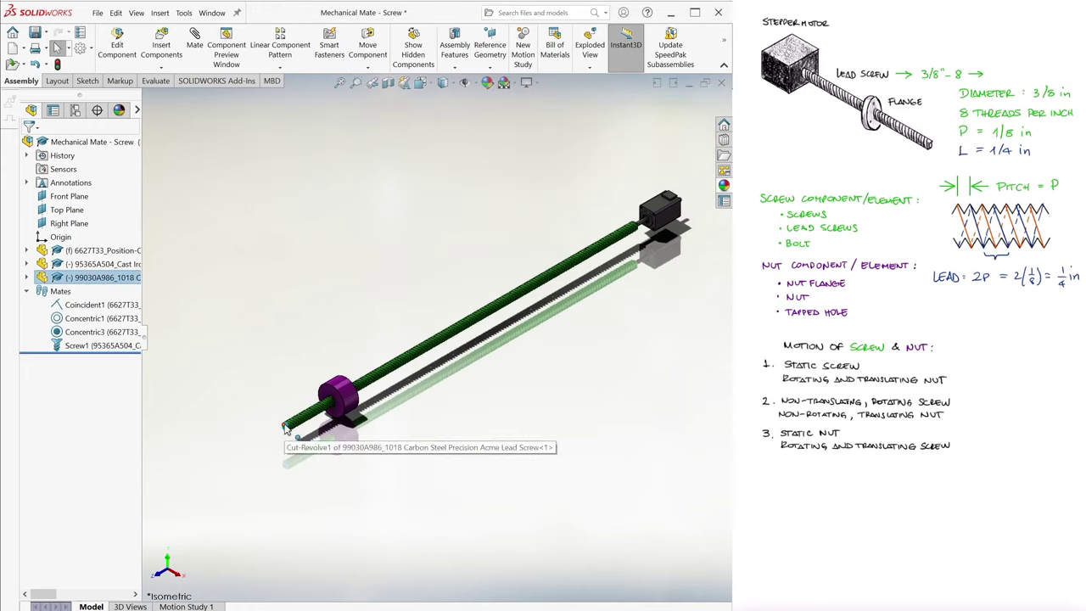
drag(285, 427, 300, 359)
key(Escape)
key(f)
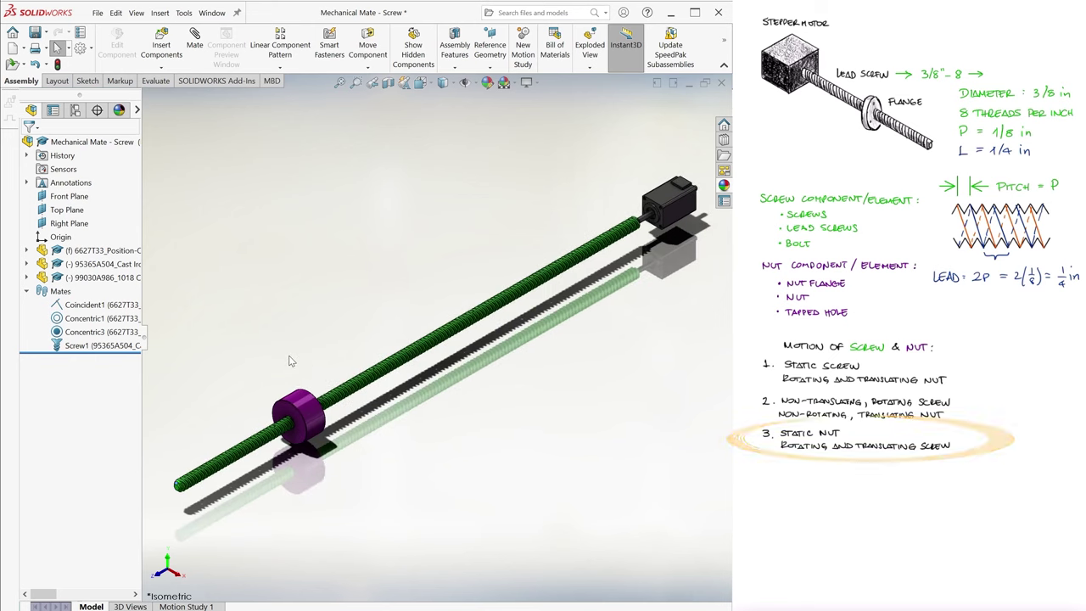
Step: Suppress the motor's coincident mate and add a distance mate between the nut's end face and the motor's front face at their present spacing
right_click(85, 304)
click(160, 275)
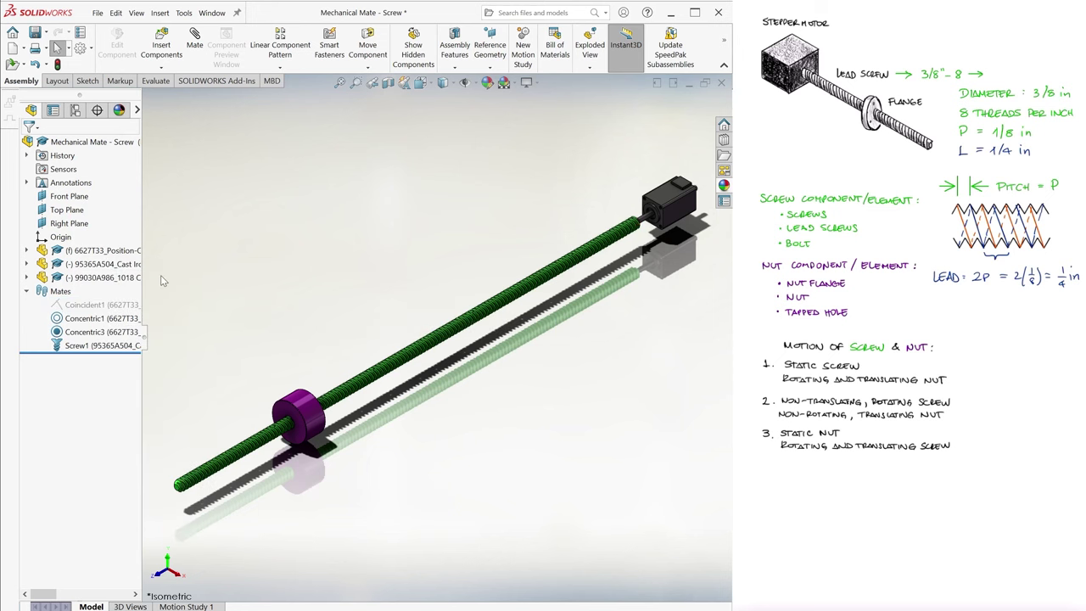
click(194, 38)
click(296, 413)
click(650, 213)
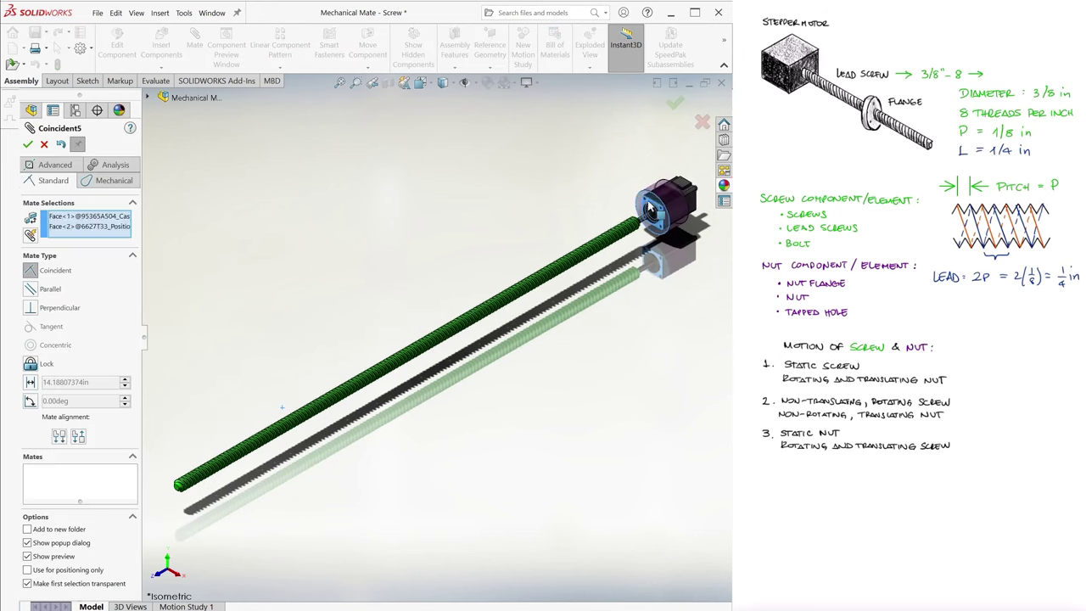
click(30, 383)
click(28, 144)
click(28, 144)
Step: Hide the stepper motor and edit the lead screw's Core Geometry sketch in context to set the screw length to 9 in
right_click(93, 251)
click(140, 238)
click(101, 277)
click(119, 255)
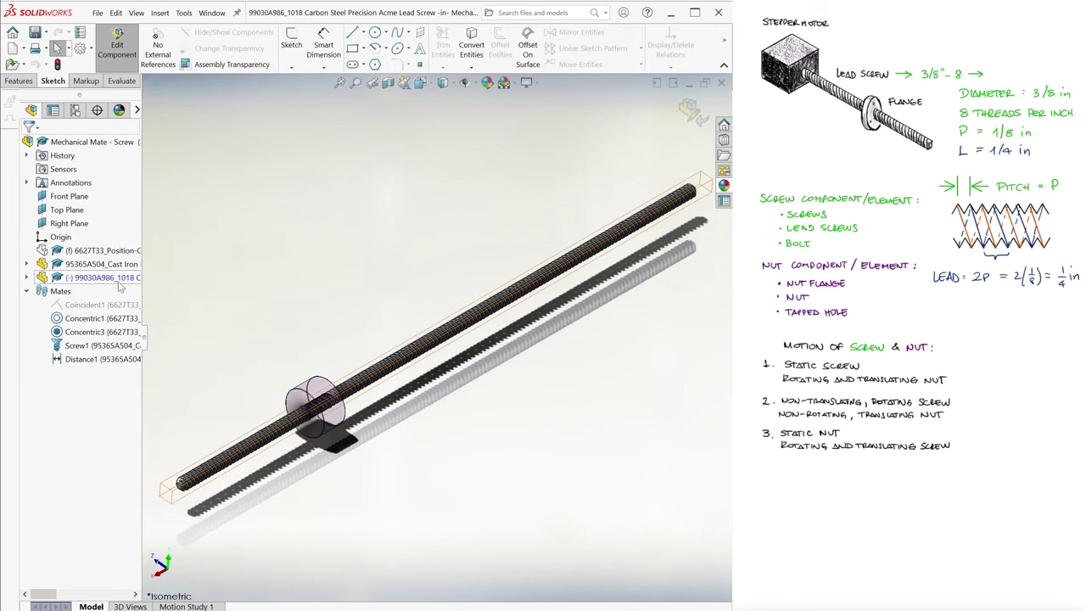
click(27, 277)
click(41, 440)
click(92, 454)
click(436, 291)
text(9)
key(Return)
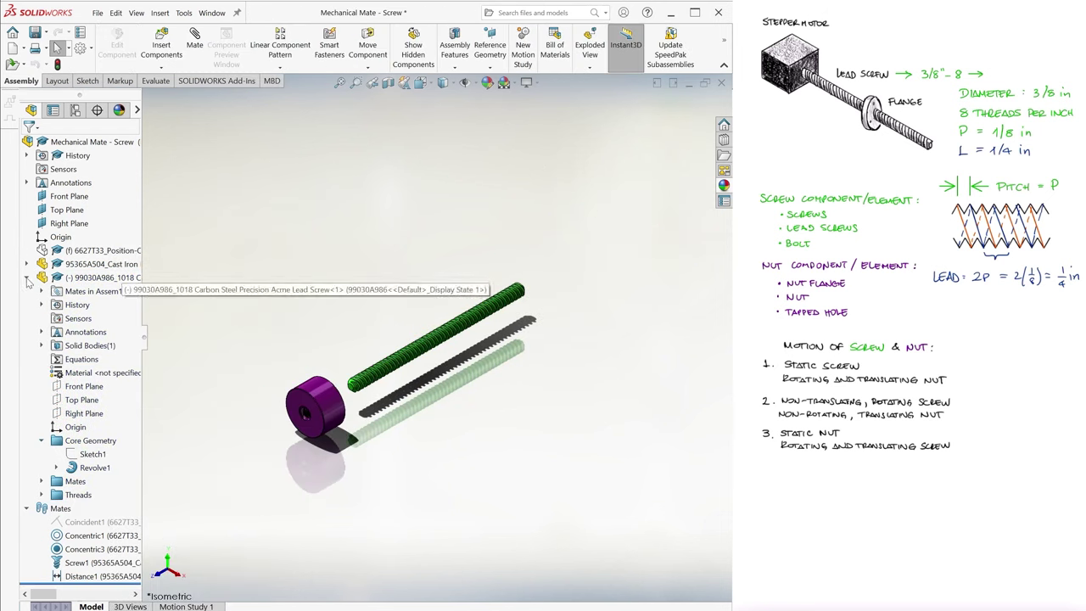
Step: Rotate the shortened lead screw so that it advances through the static nut
scroll(299, 415, down, 4)
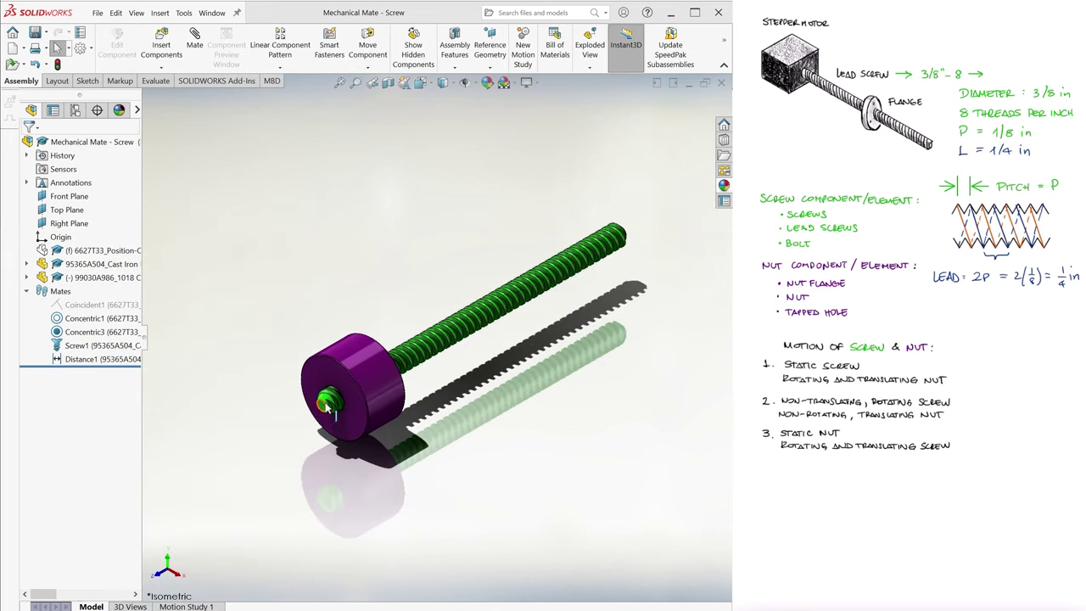
drag(329, 406, 341, 454)
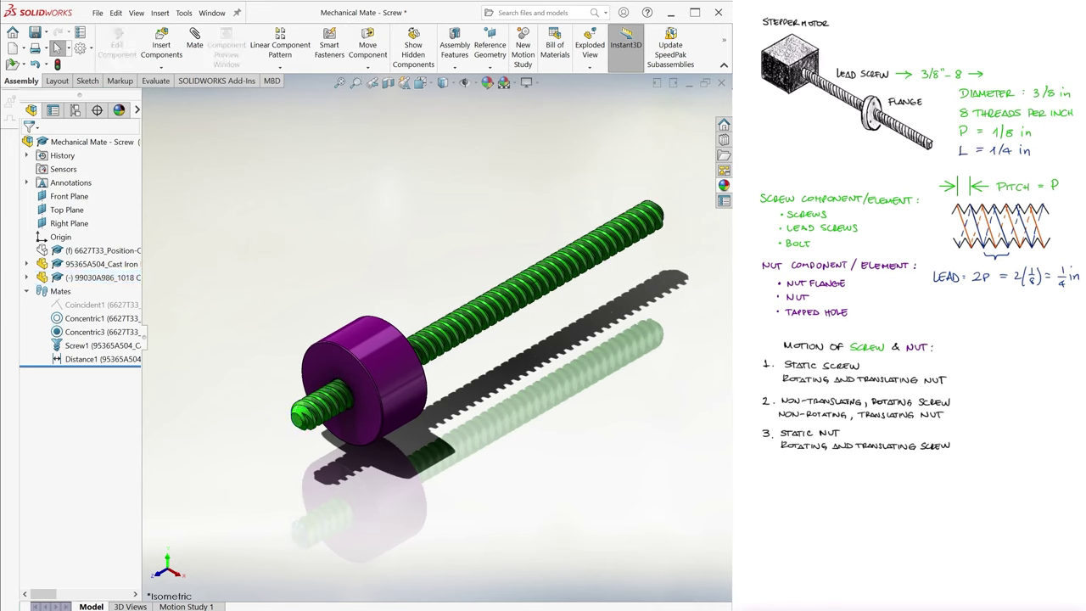
key(f)
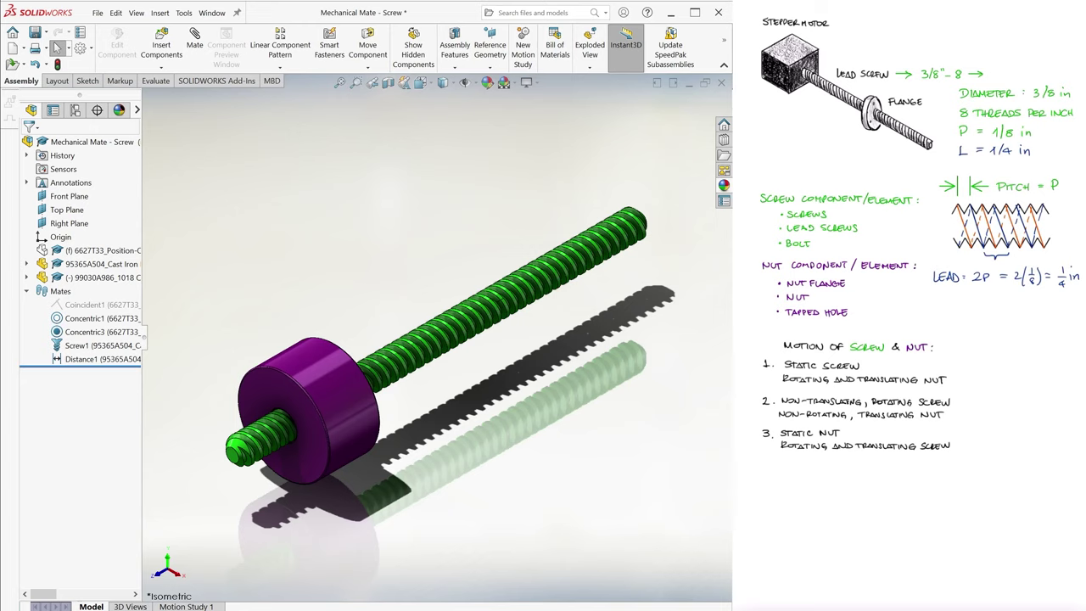